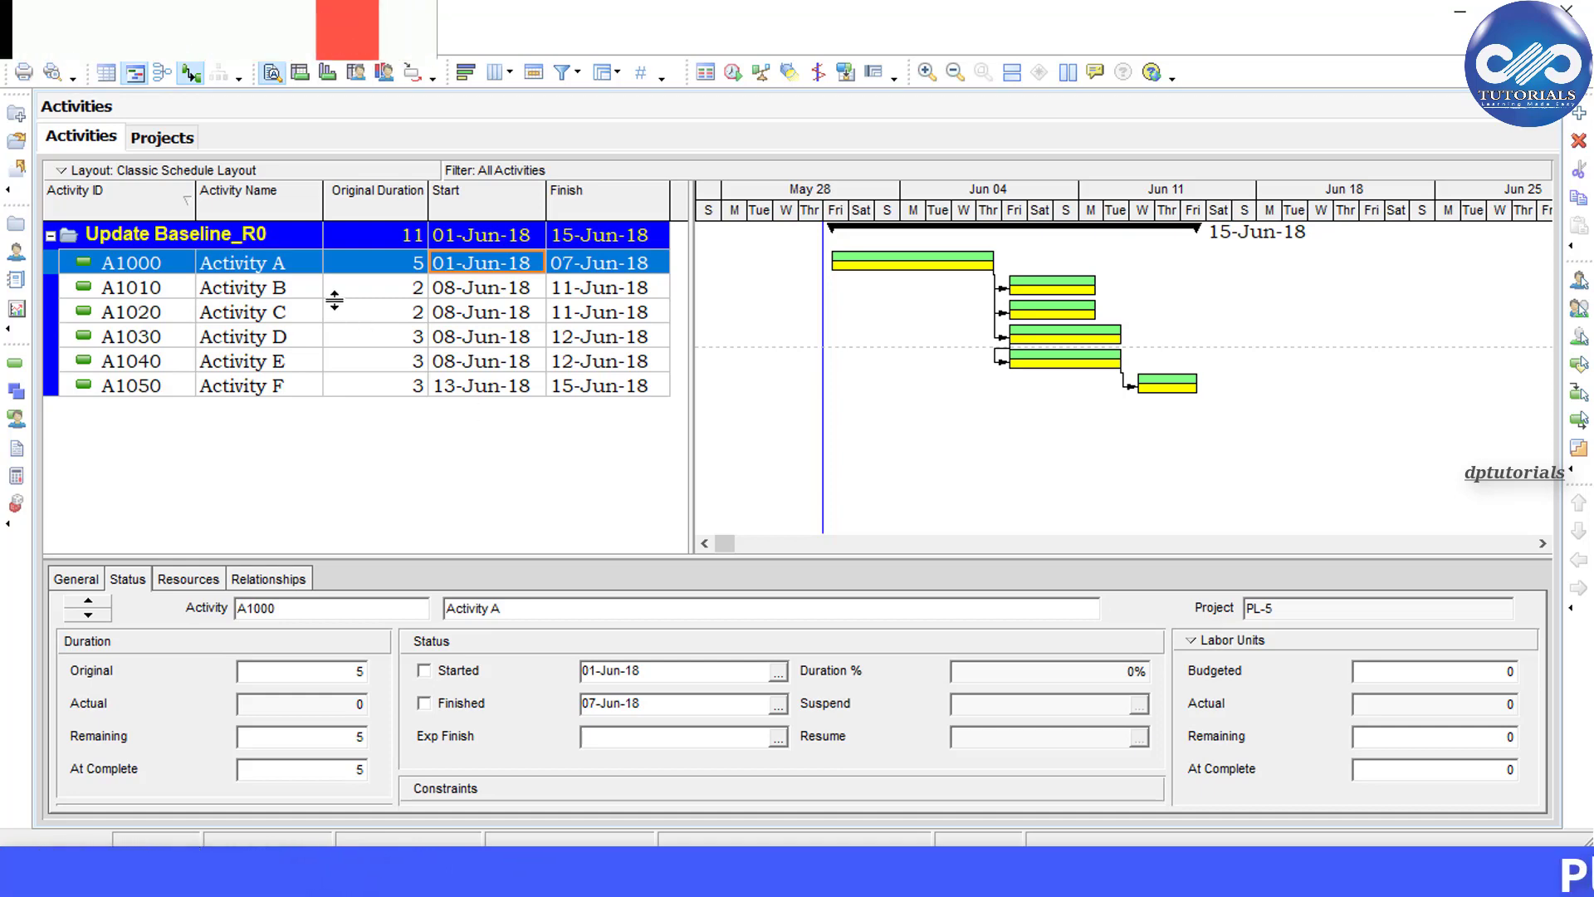
Step: Make the activity rows taller and step through activities A1010 to A1050
left_click_drag(336, 300, 347, 425)
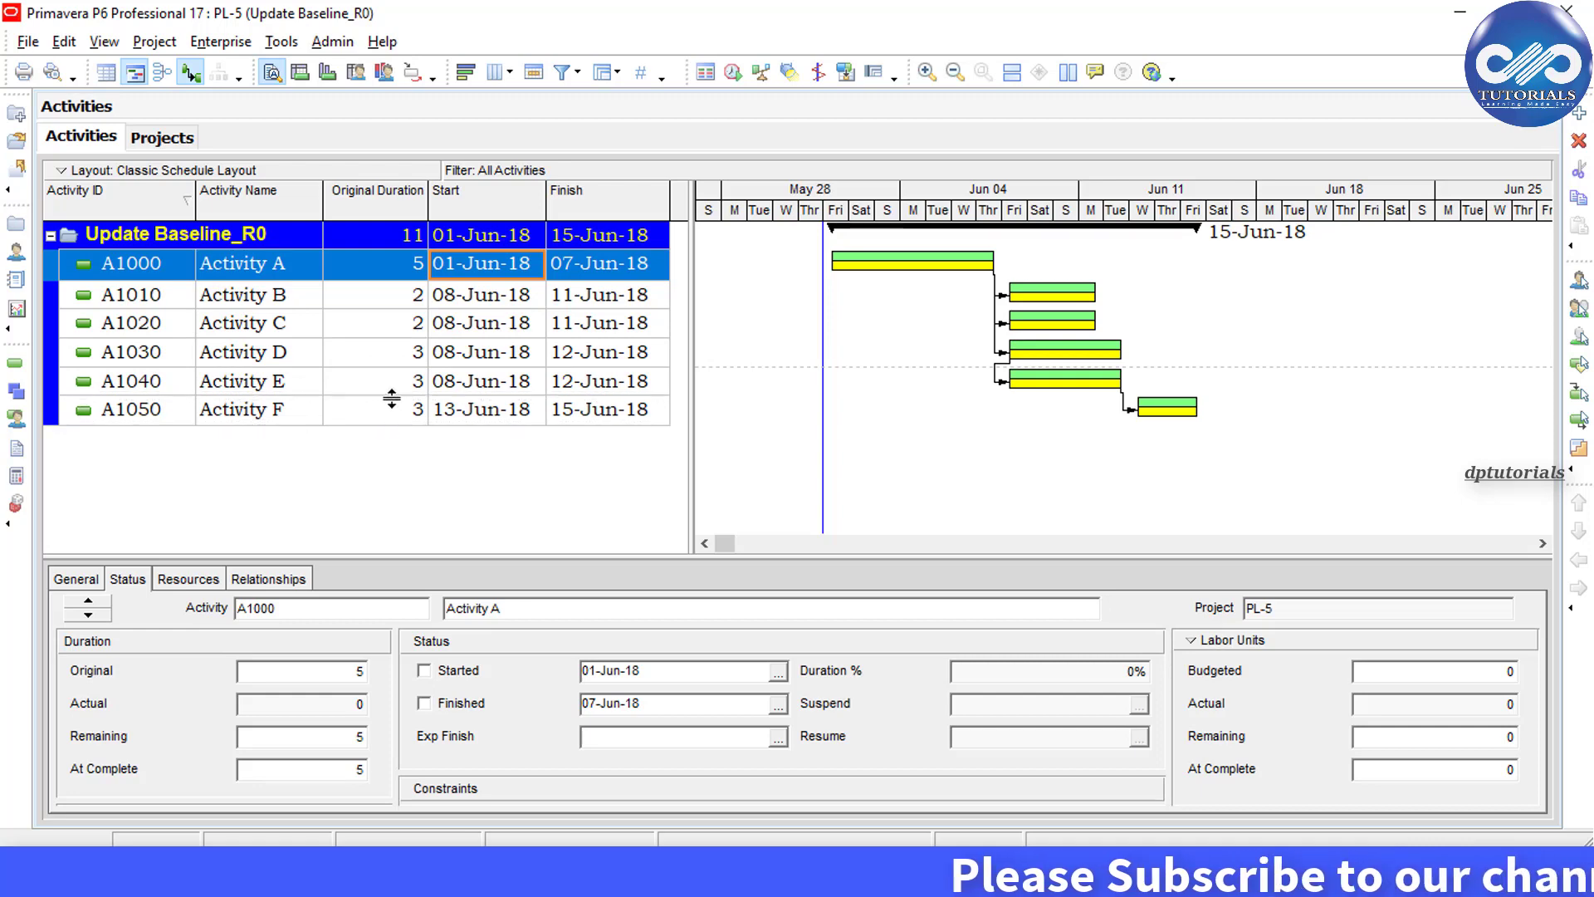
left_click(340, 295)
left_click(340, 323)
left_click(342, 352)
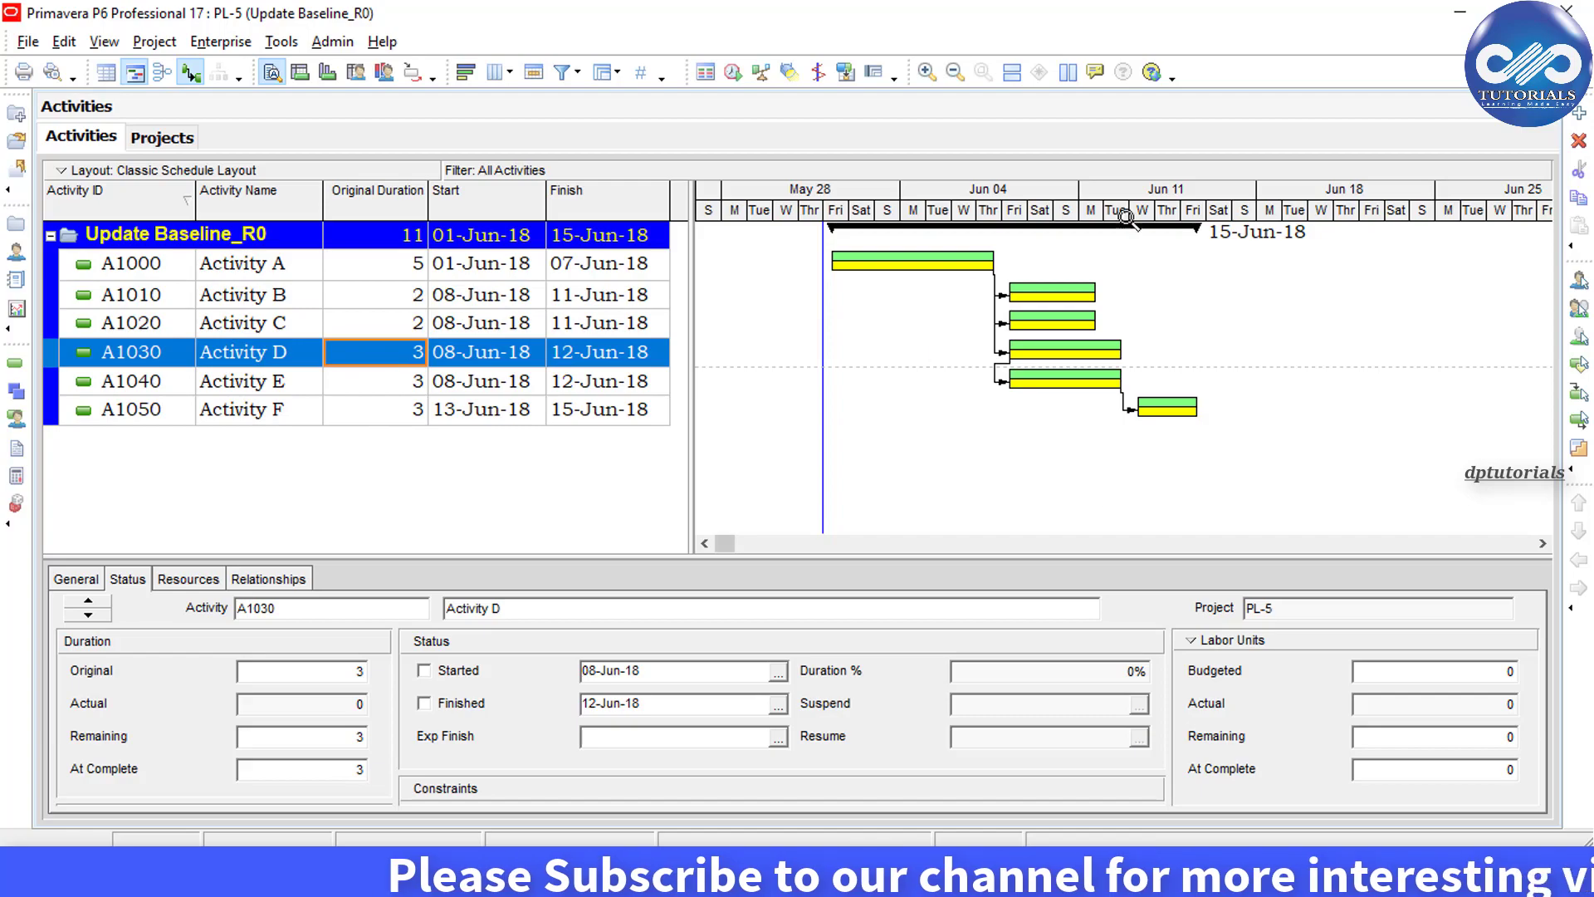
left_click(357, 387)
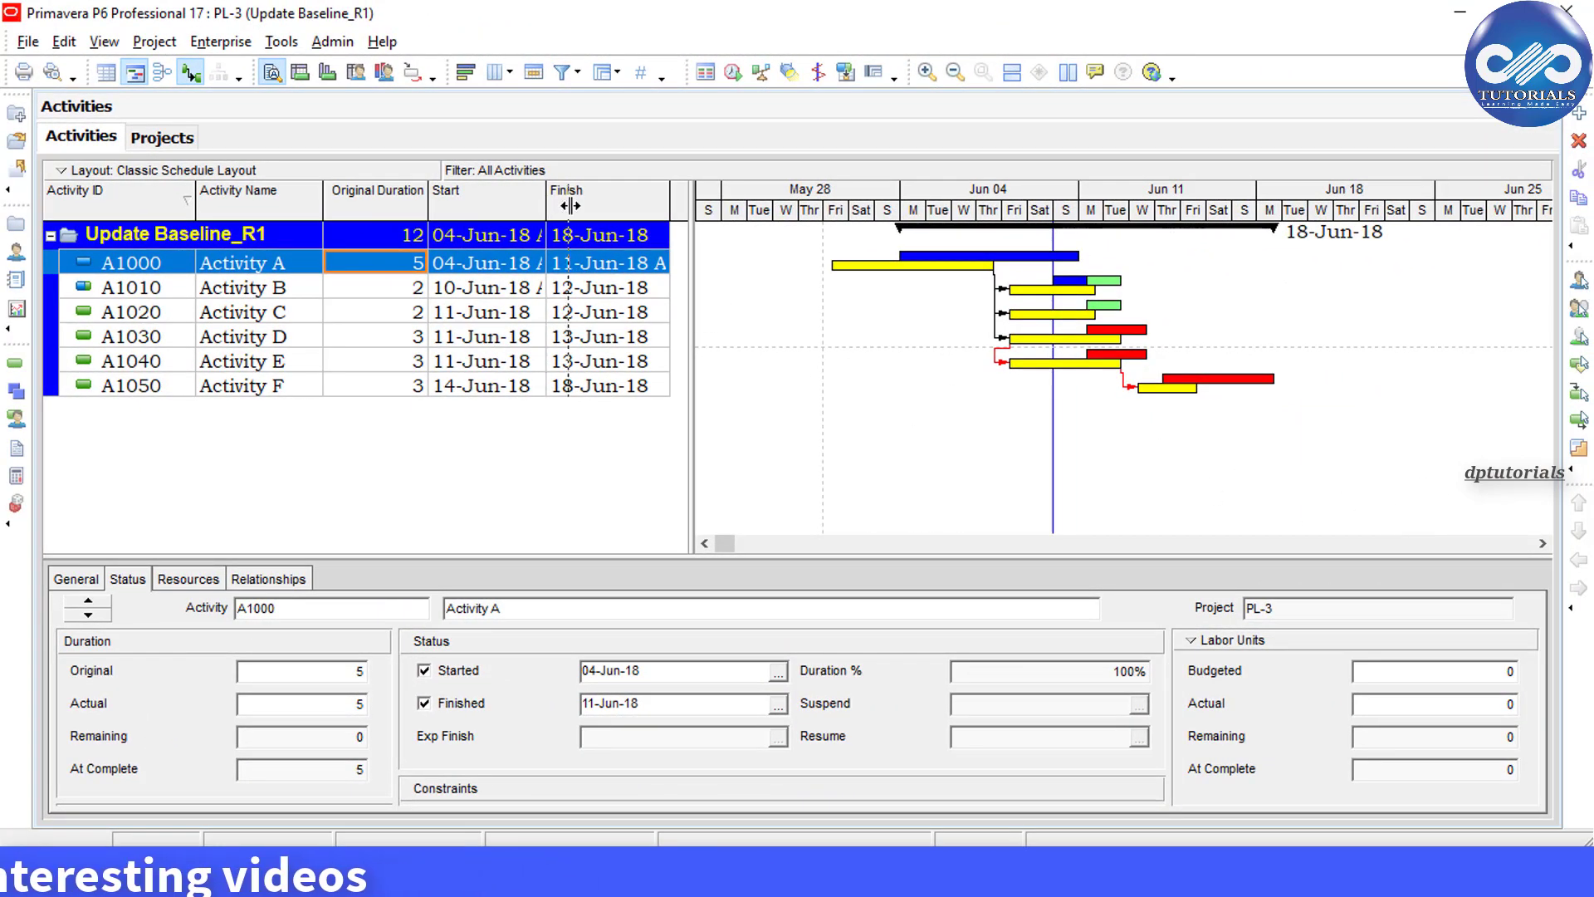
Step: Widen the Start column and extend the activity table toward the Gantt chart
left_click_drag(569, 205, 568, 205)
left_click_drag(690, 223, 733, 224)
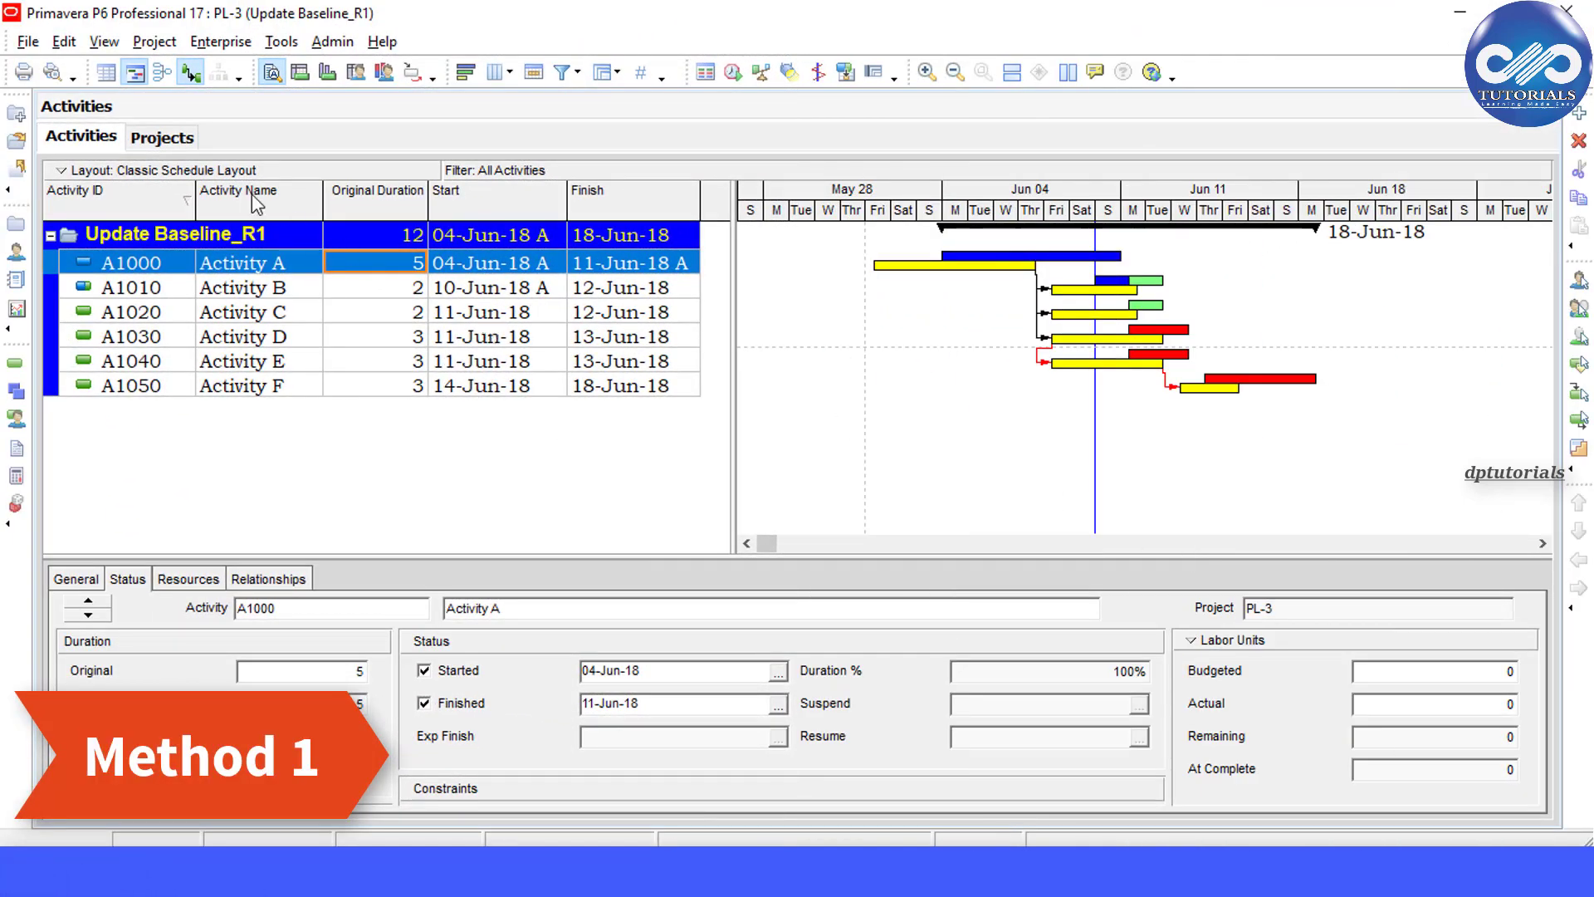
Step: Copy project PL-3 from the Projects list
left_click(191, 149)
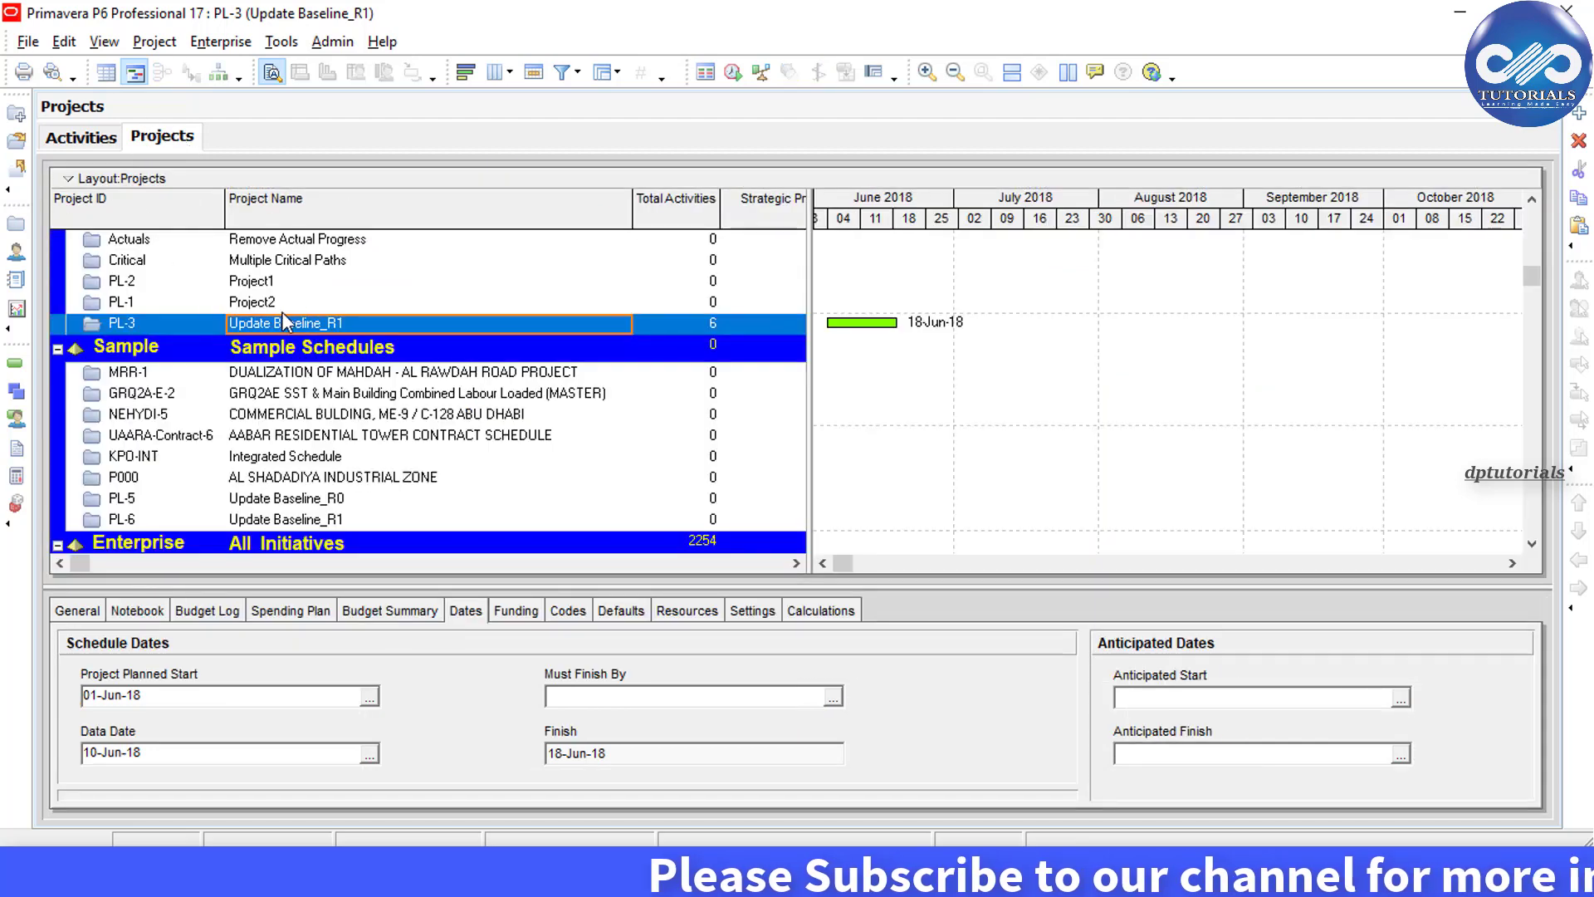
right_click(303, 326)
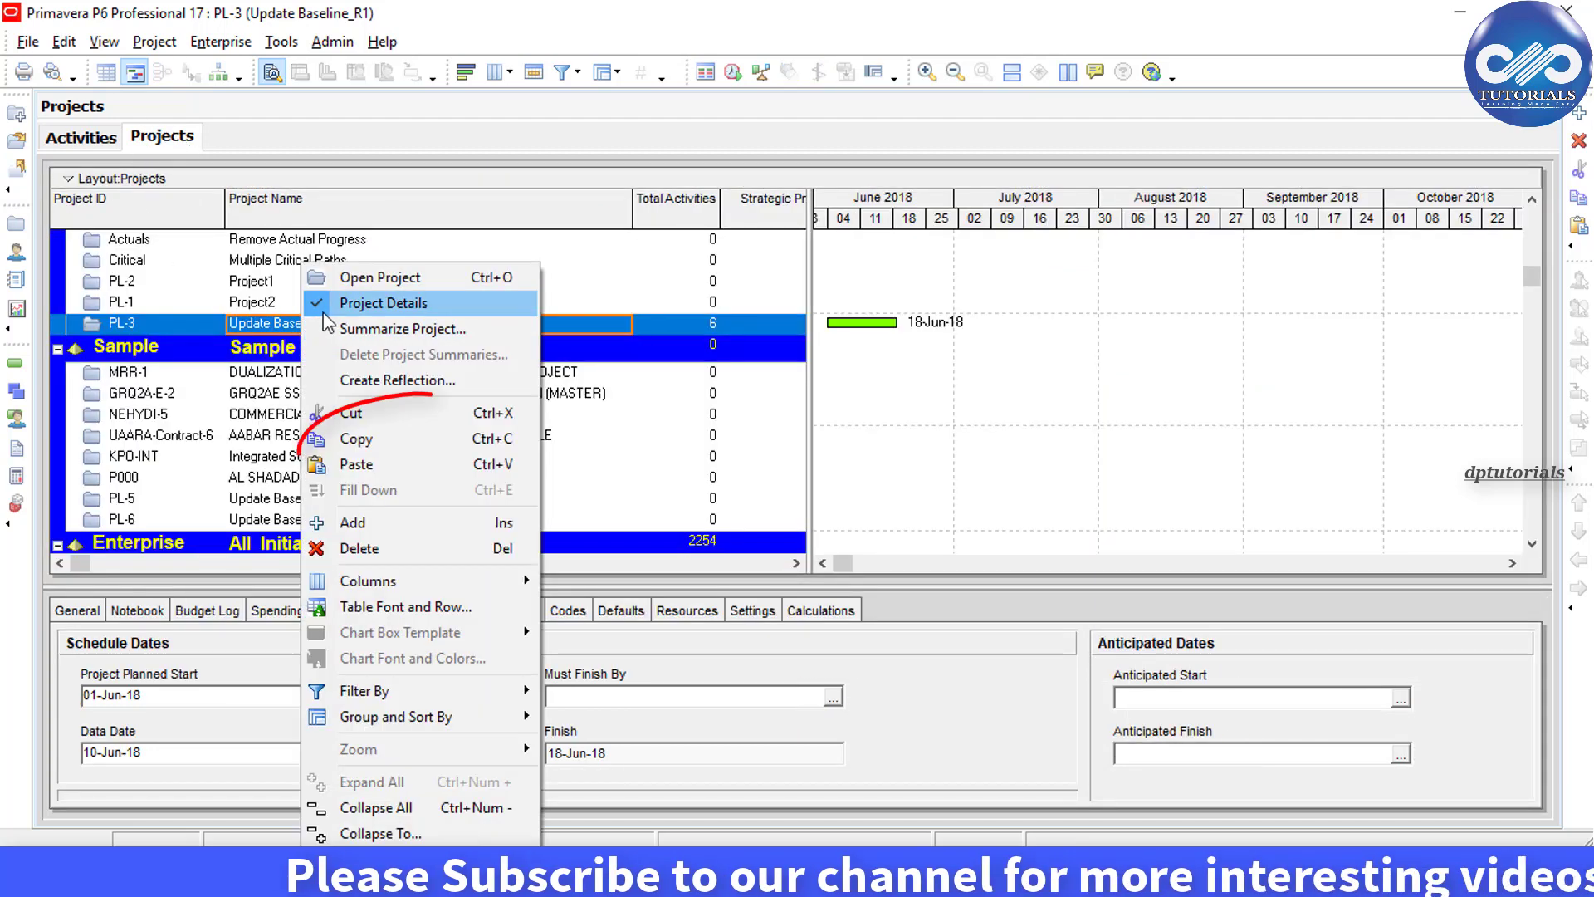
left_click(369, 446)
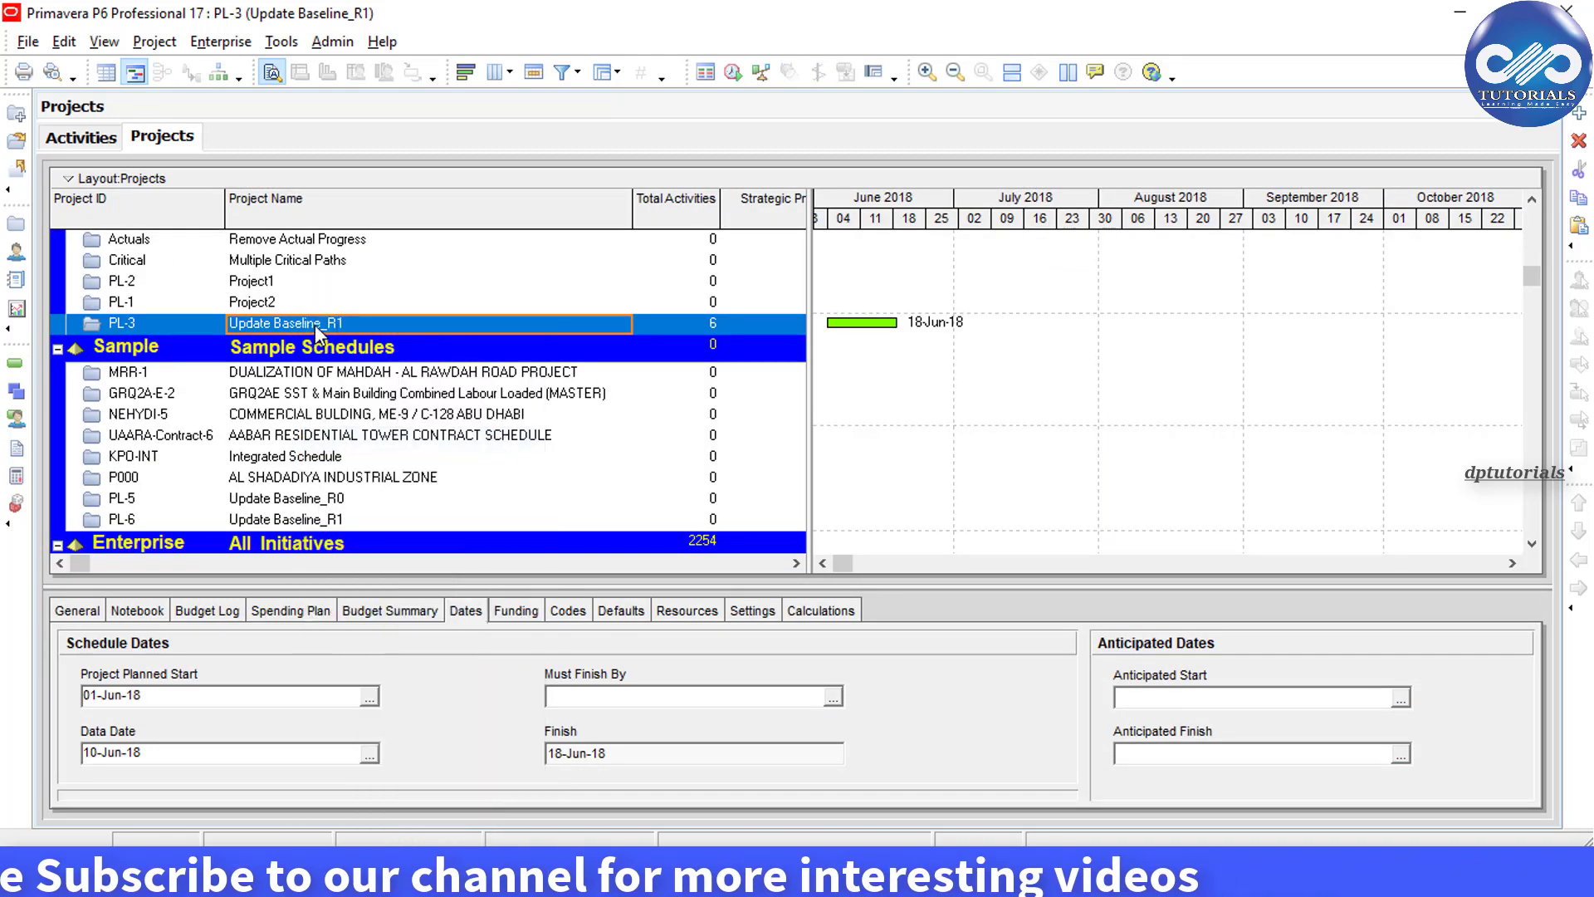
Step: Paste the PL-3 copy with baselines included, accepting the baseline, WBS and activity options
right_click(336, 326)
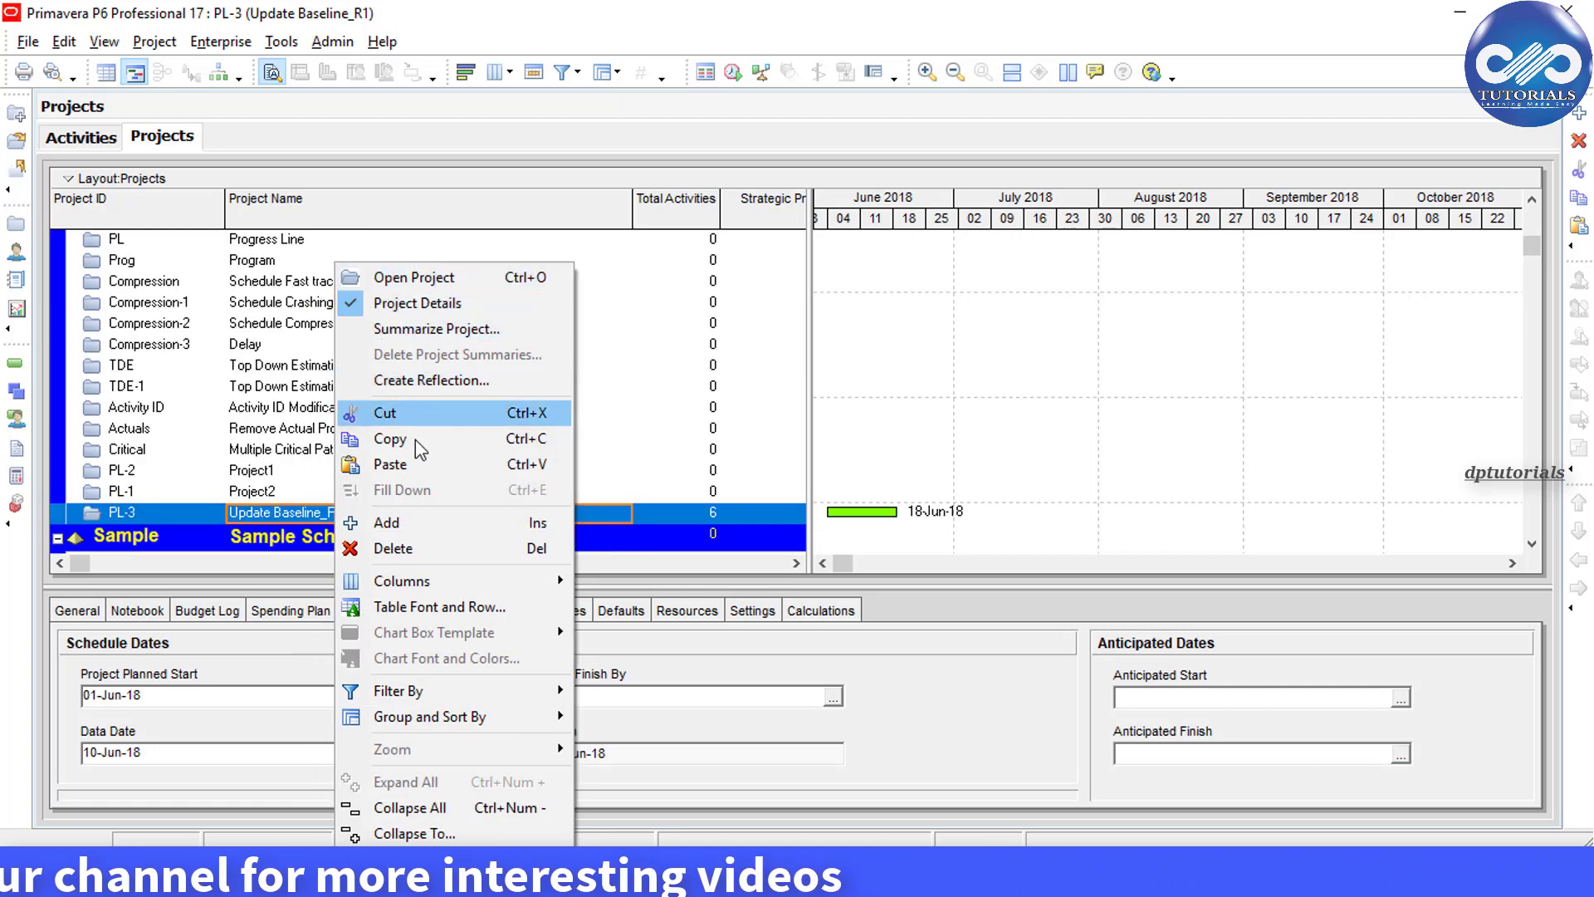
left_click(390, 465)
left_click(629, 483)
left_click(947, 312)
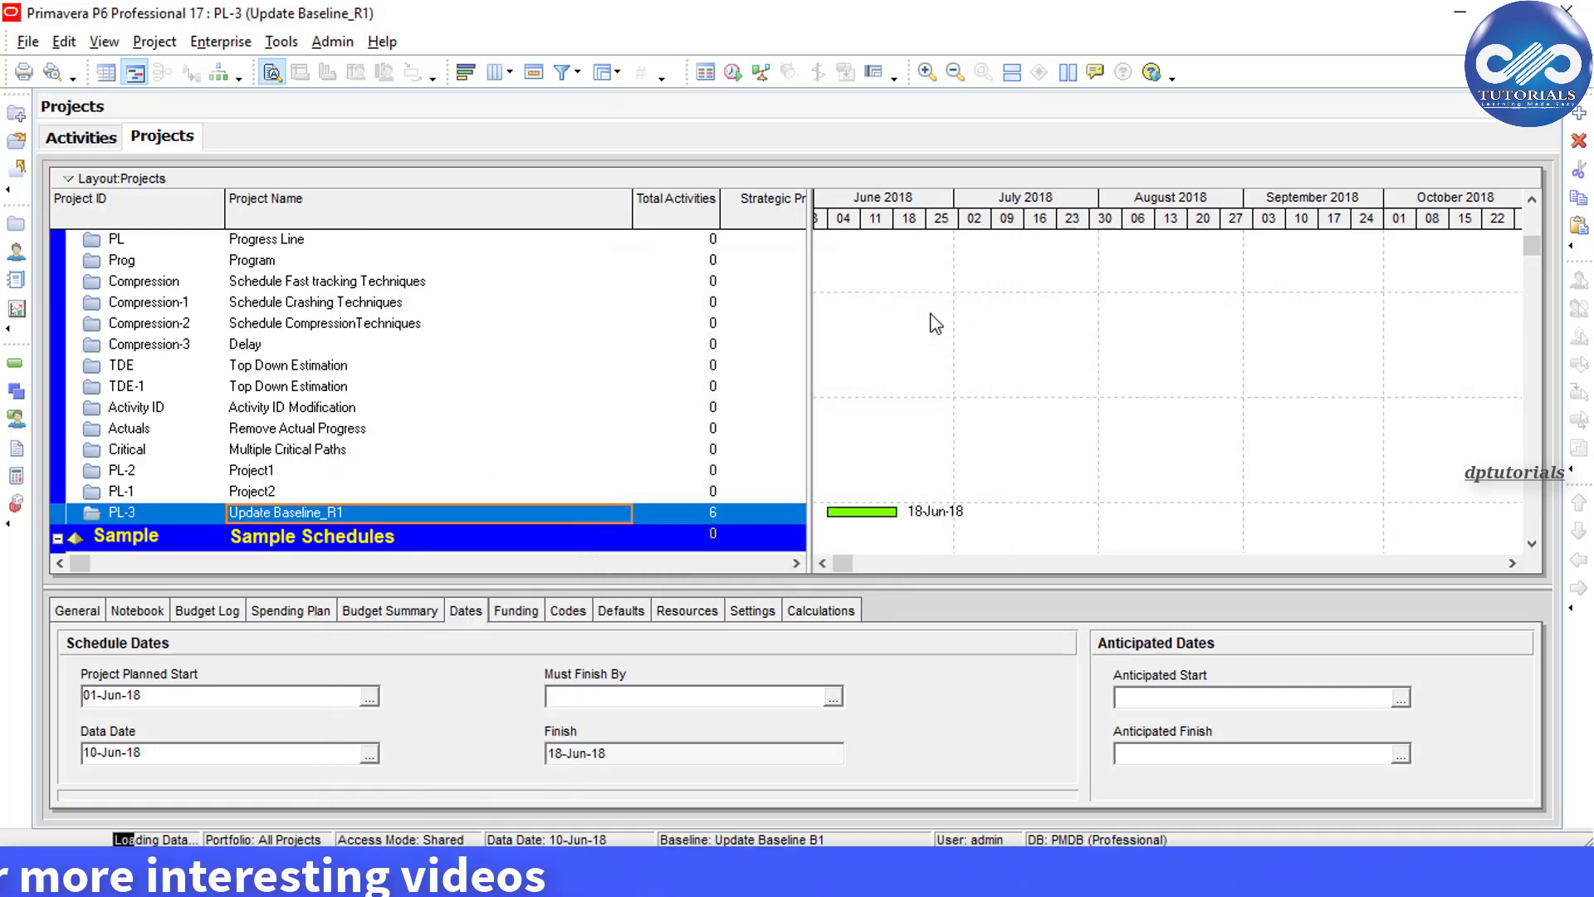
left_click(1130, 277)
left_click(959, 327)
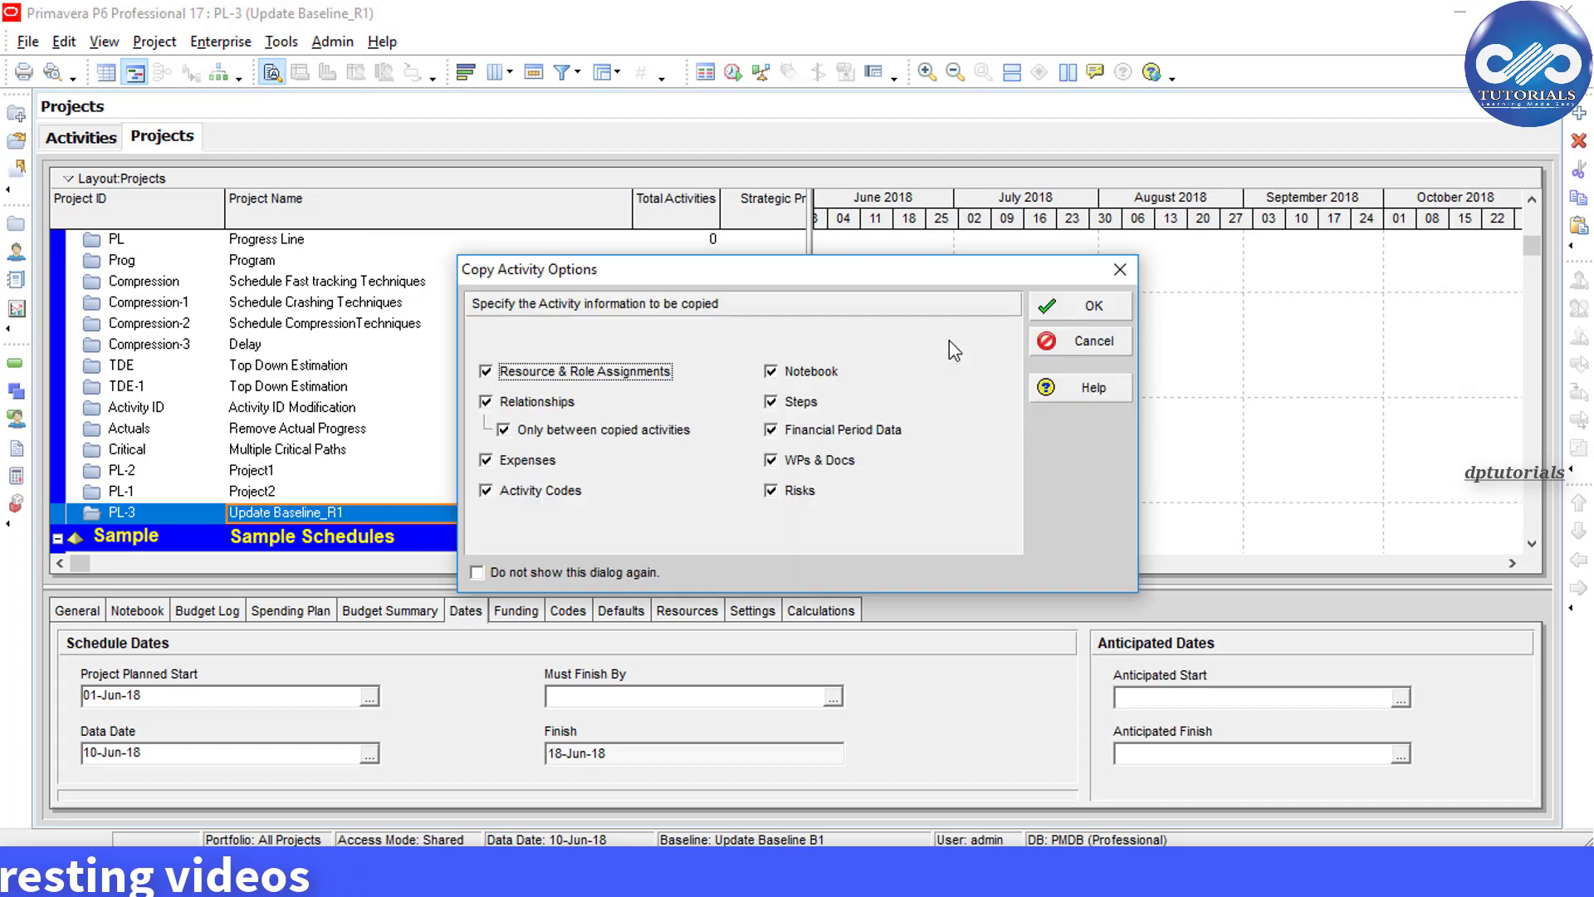
left_click(1069, 309)
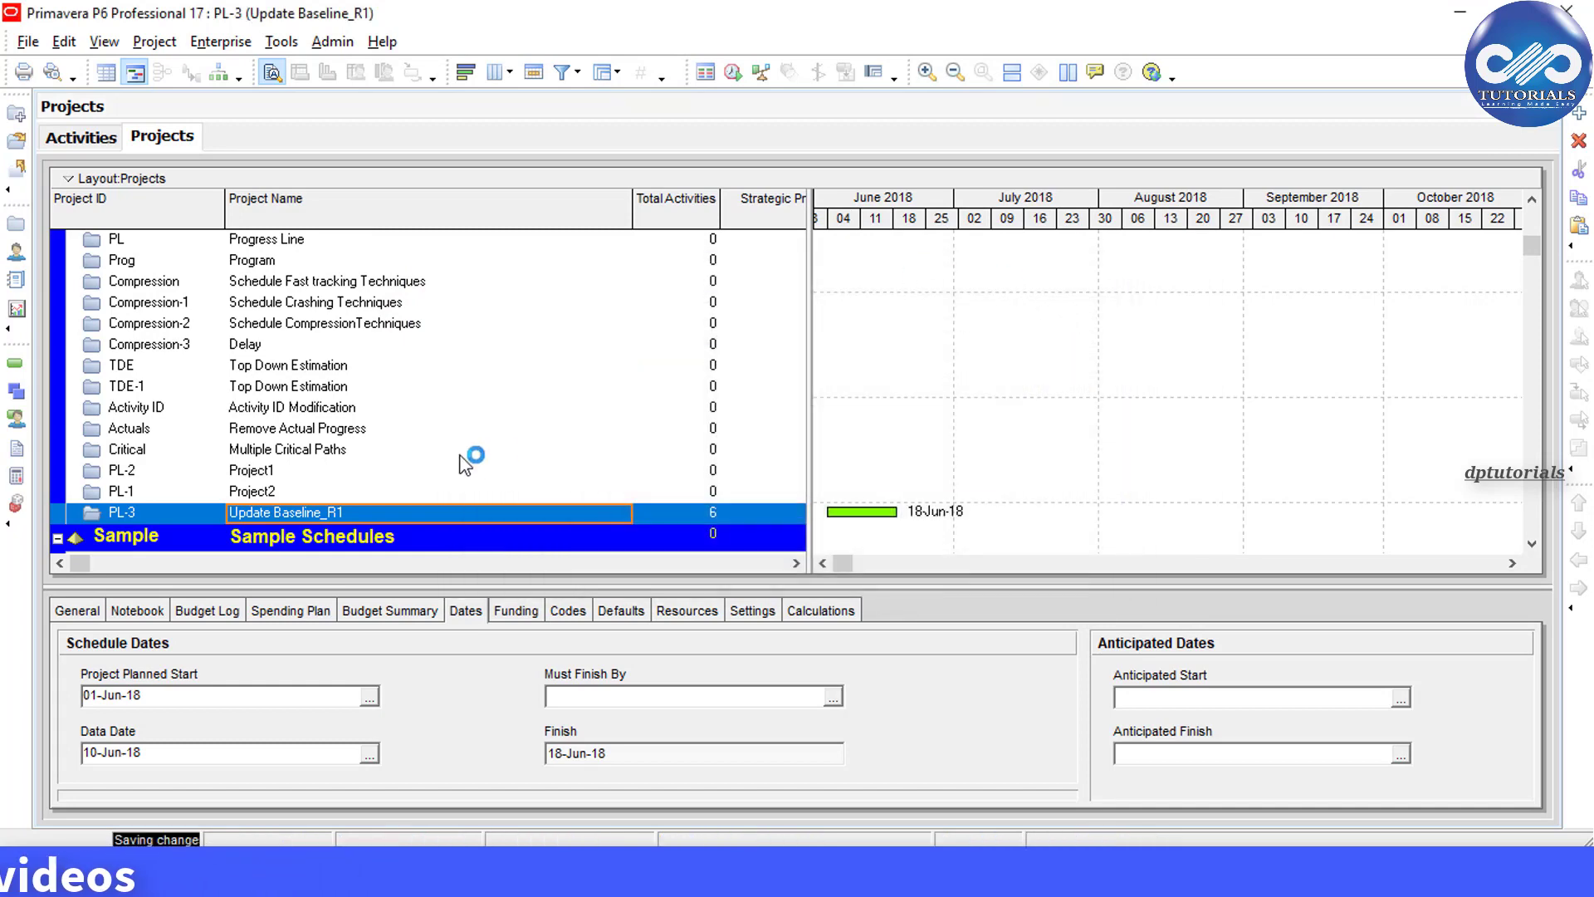
Step: Set the Admin Preferences earned value calculation to At Completion values with current dates
left_click(96, 141)
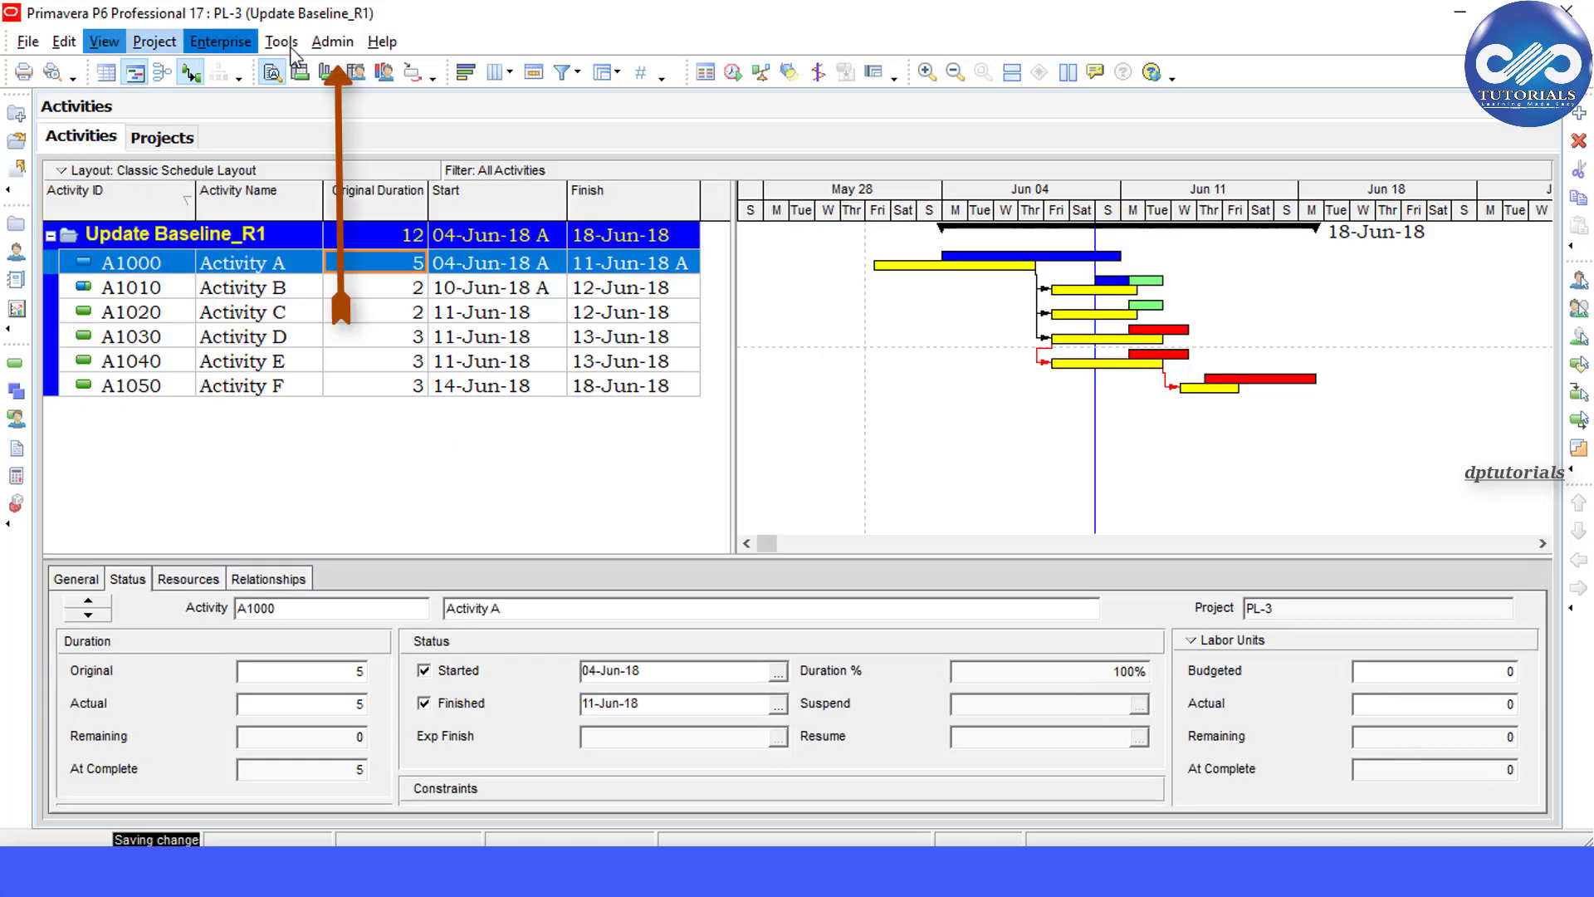
left_click(331, 43)
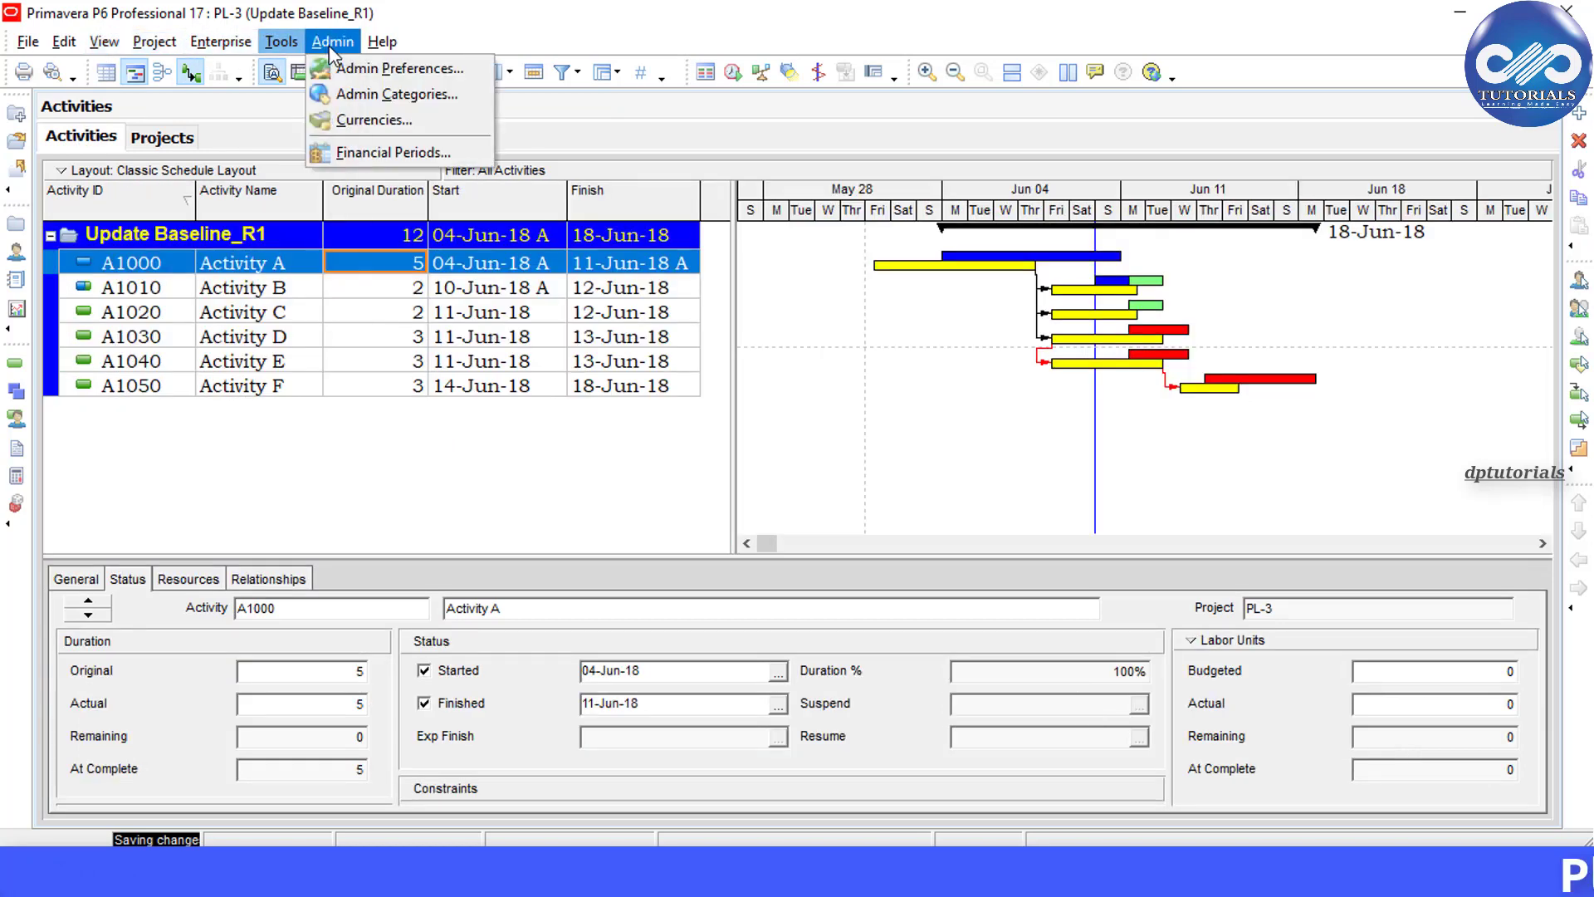
left_click(479, 73)
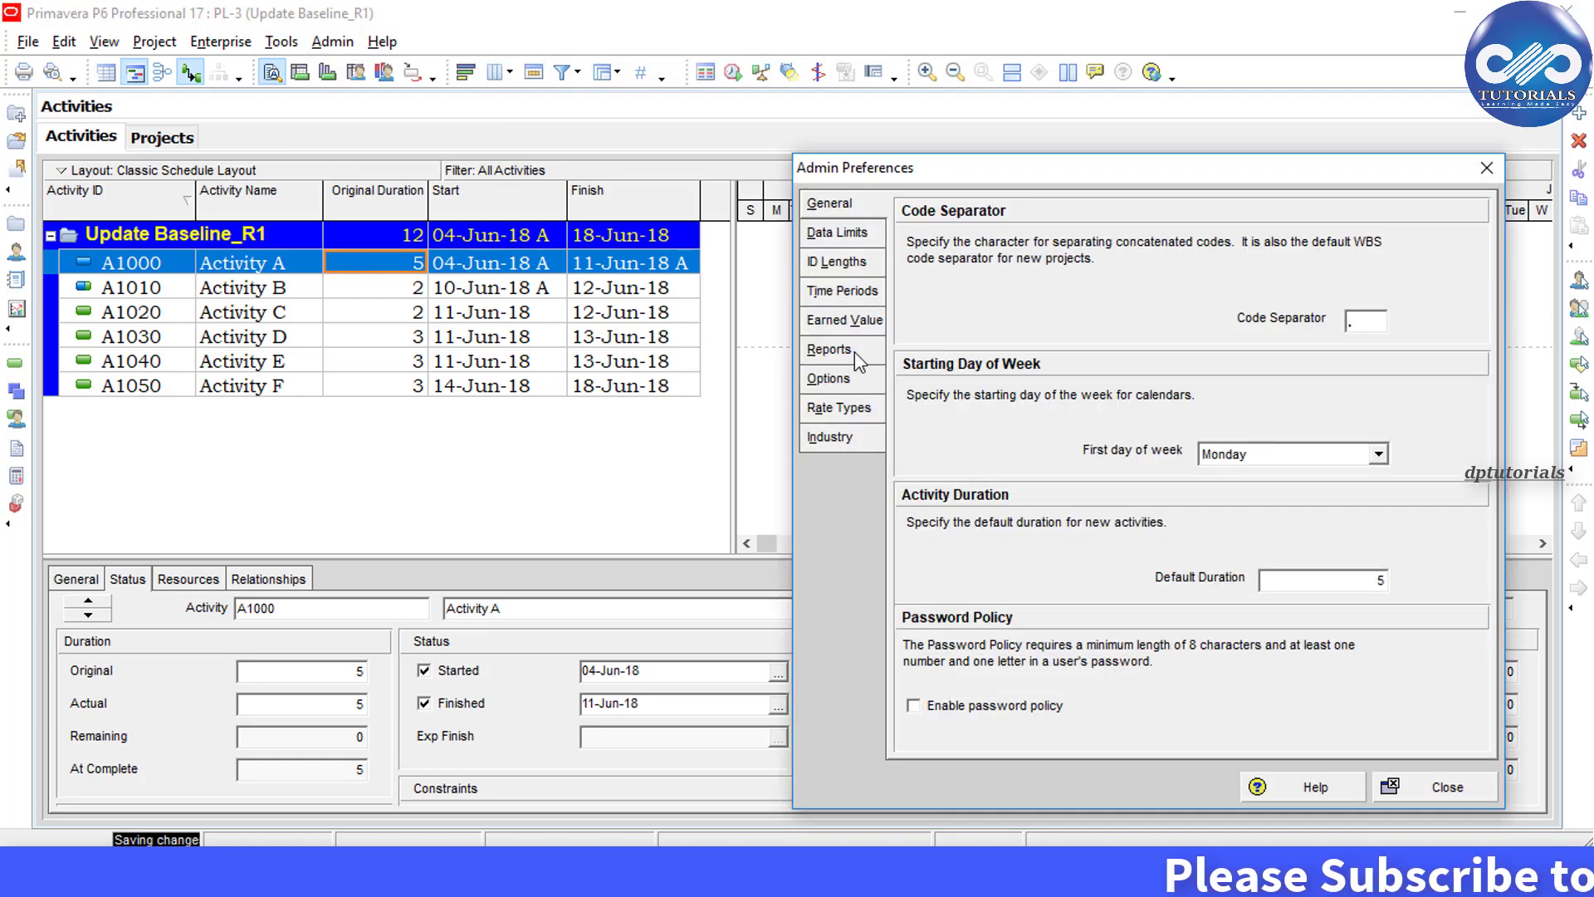
left_click(852, 325)
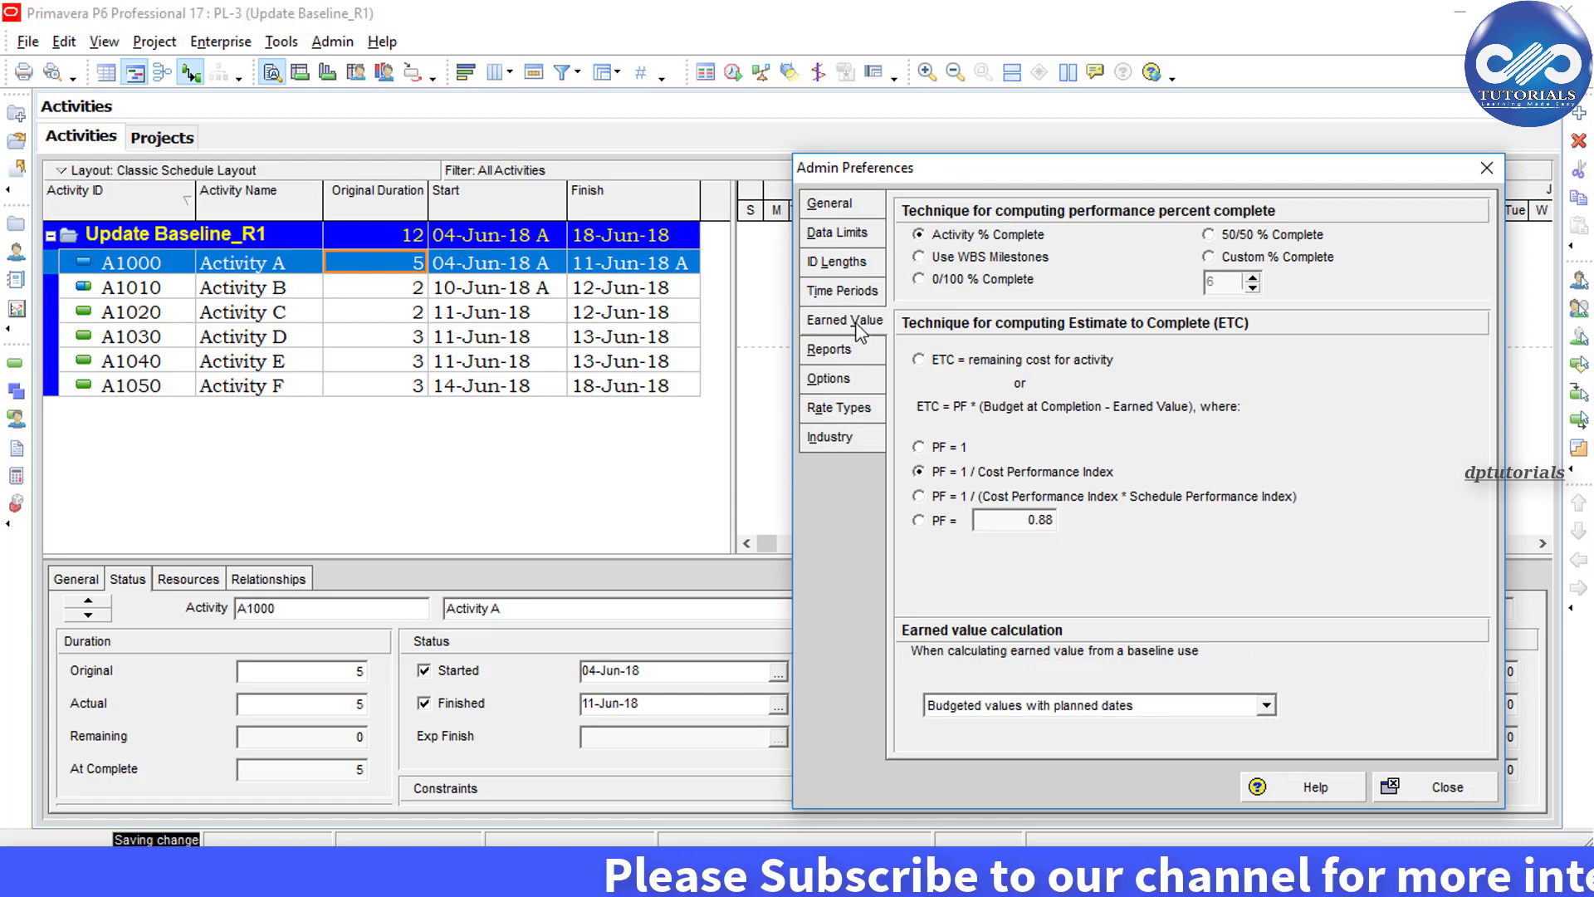
left_click_drag(1353, 592, 878, 607)
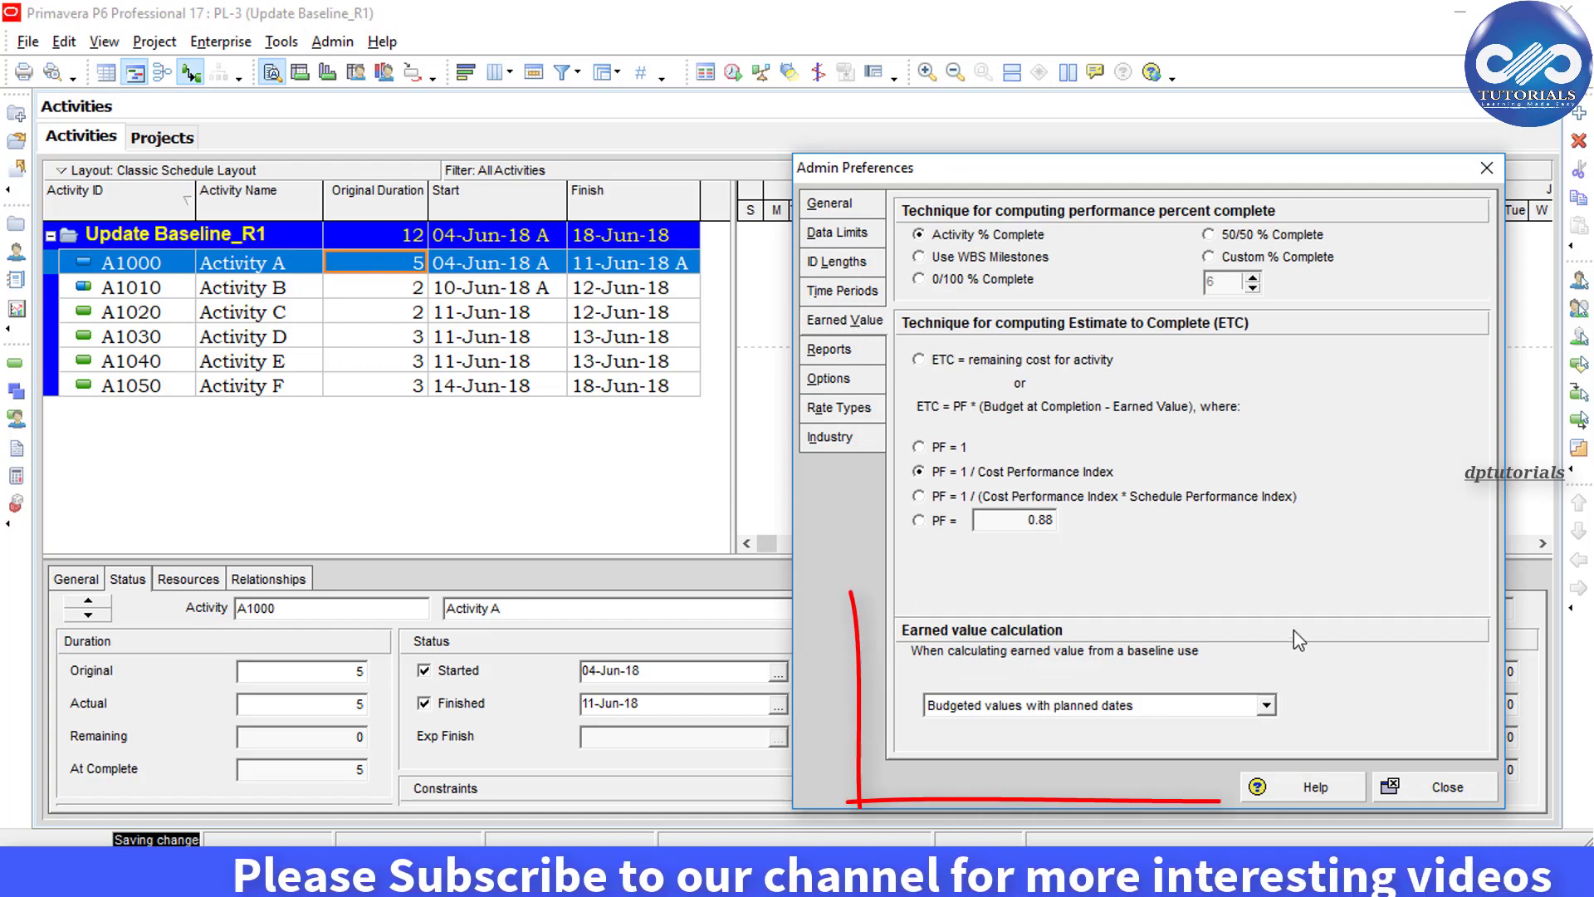
left_click(1267, 705)
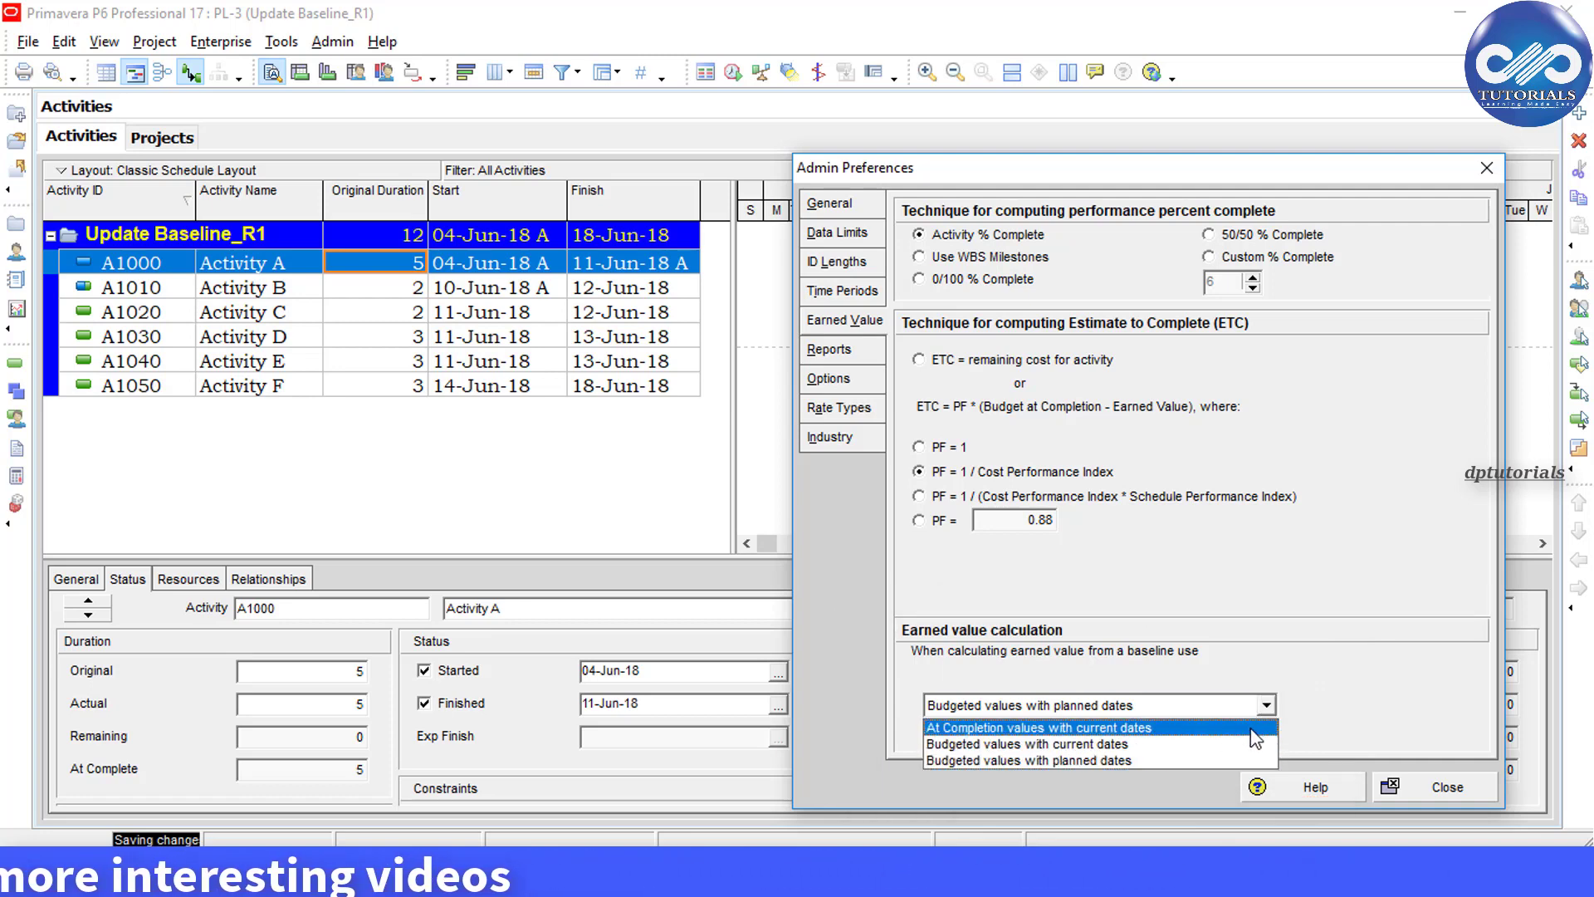
left_click(1254, 729)
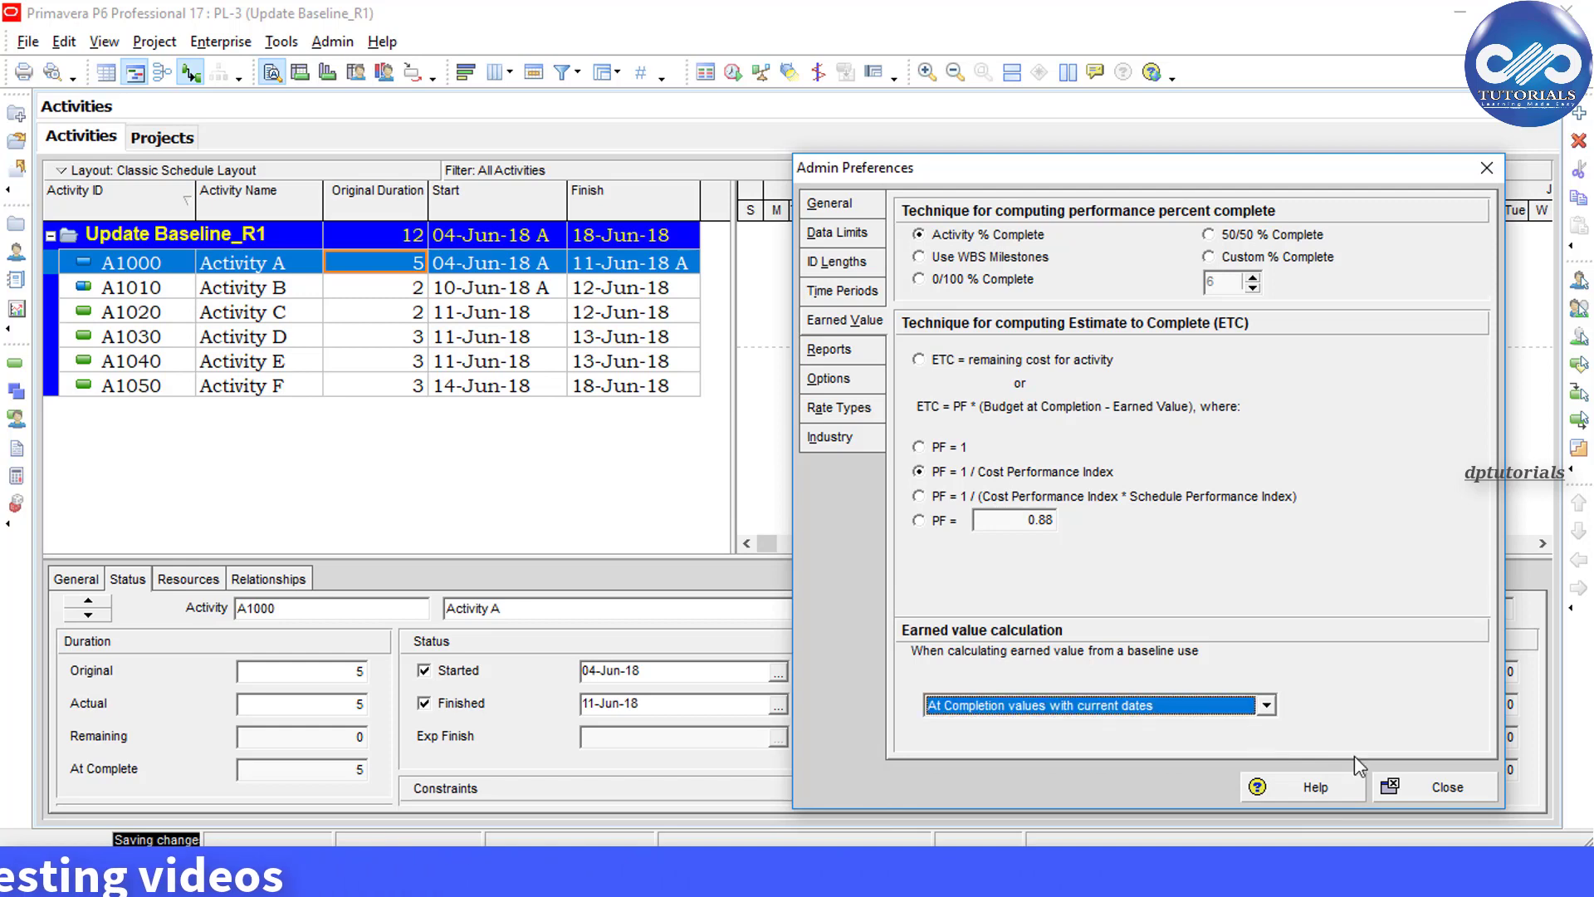
left_click(1411, 787)
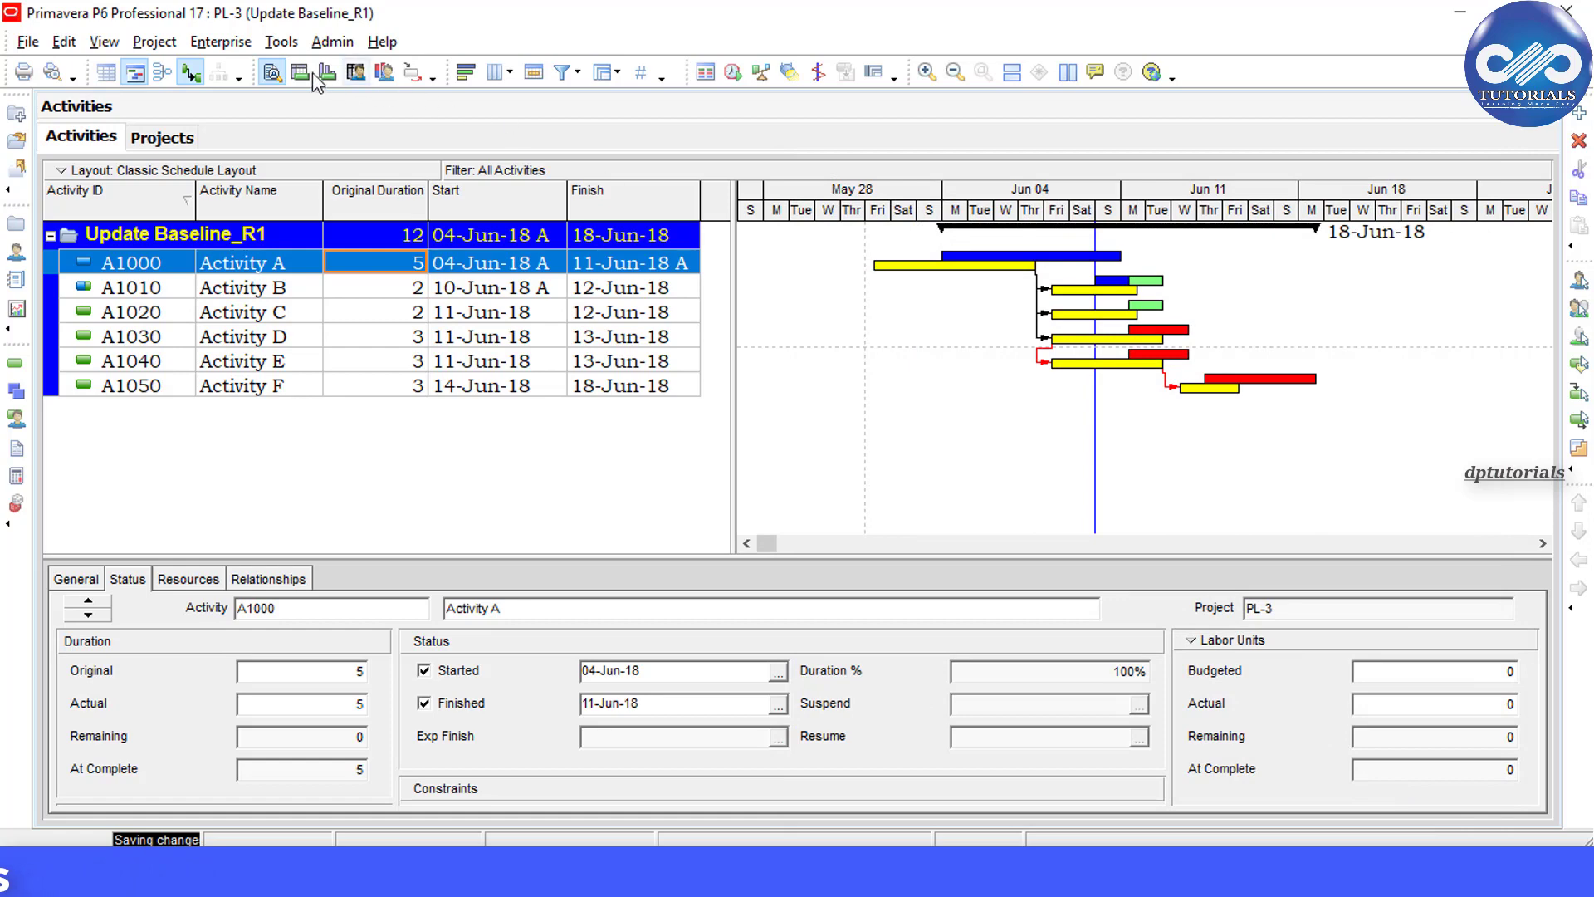
Step: Add a new PL-3 baseline by converting the copied project PL-7
left_click(153, 43)
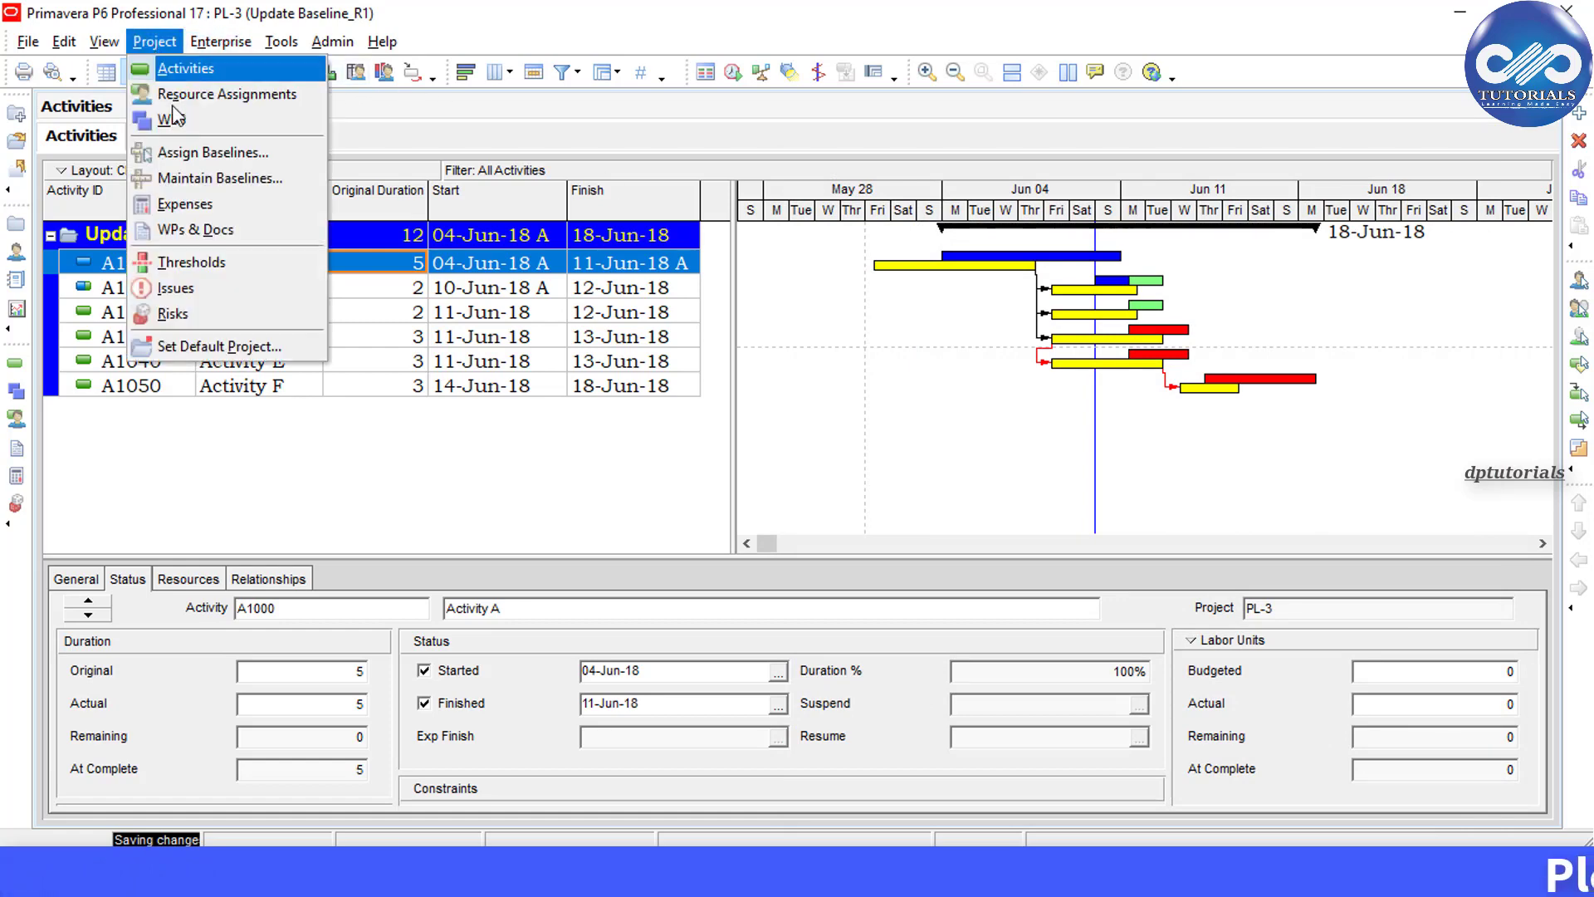
left_click(282, 180)
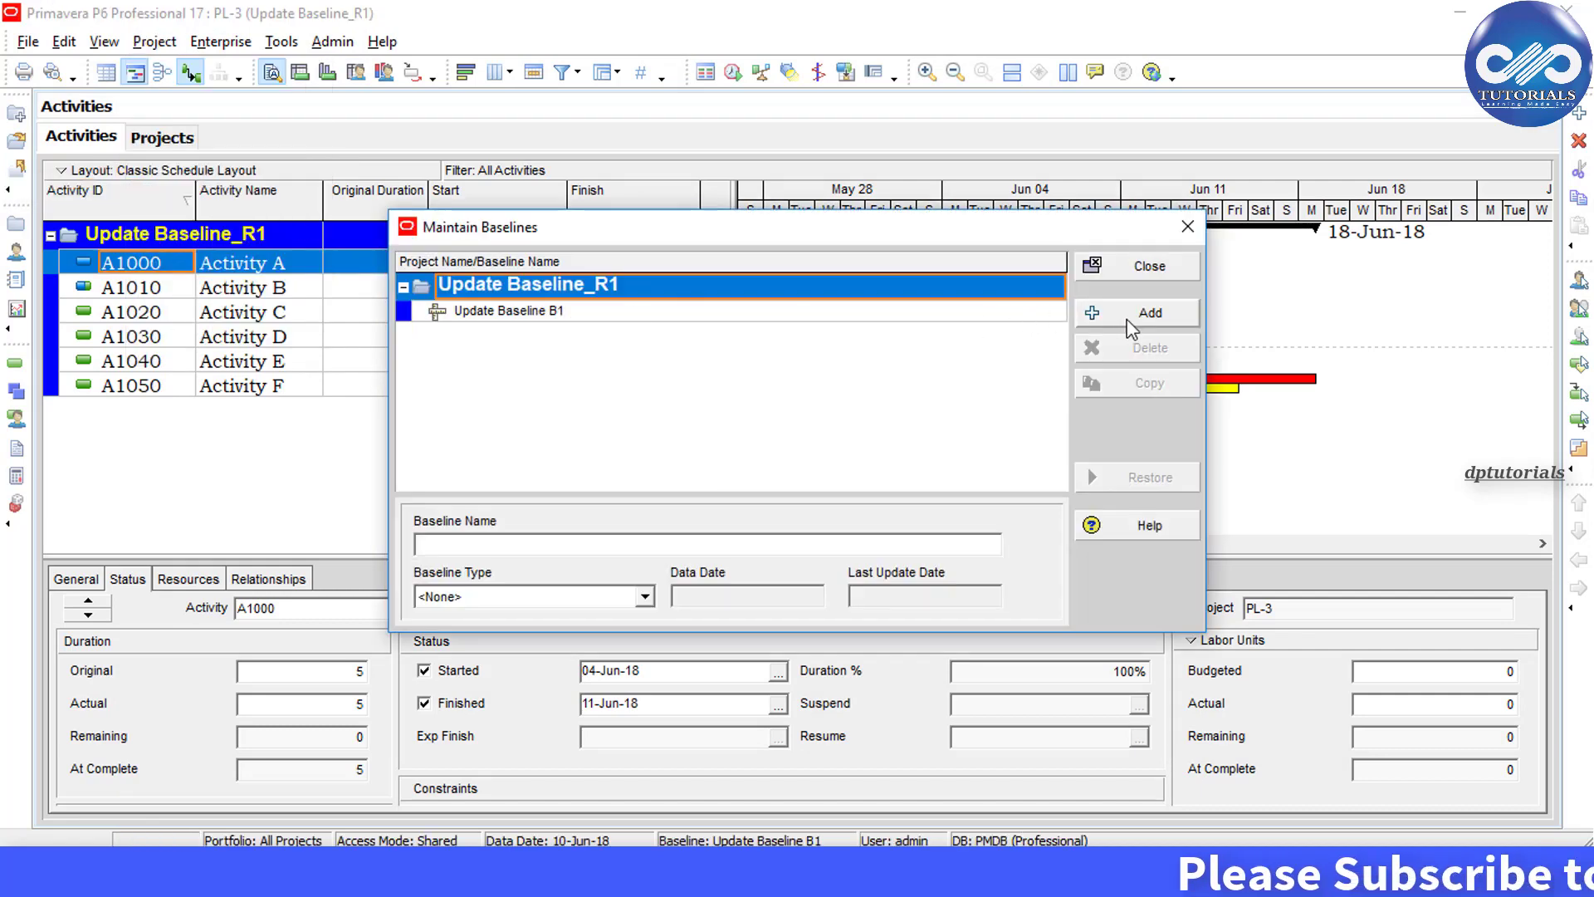
left_click(1131, 320)
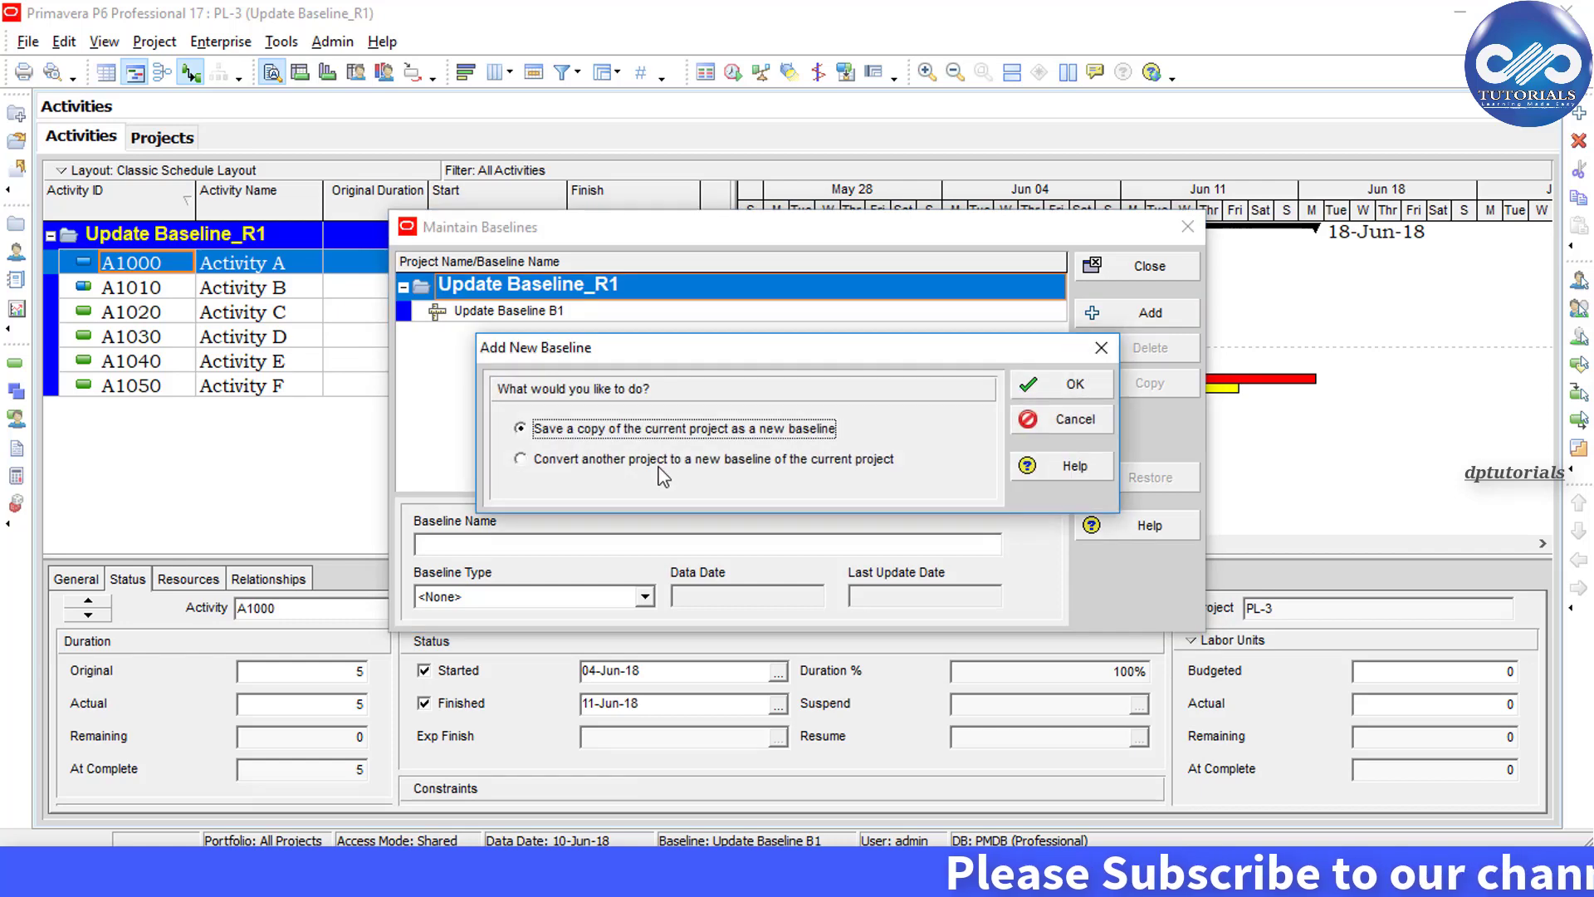
left_click(858, 462)
left_click(1071, 383)
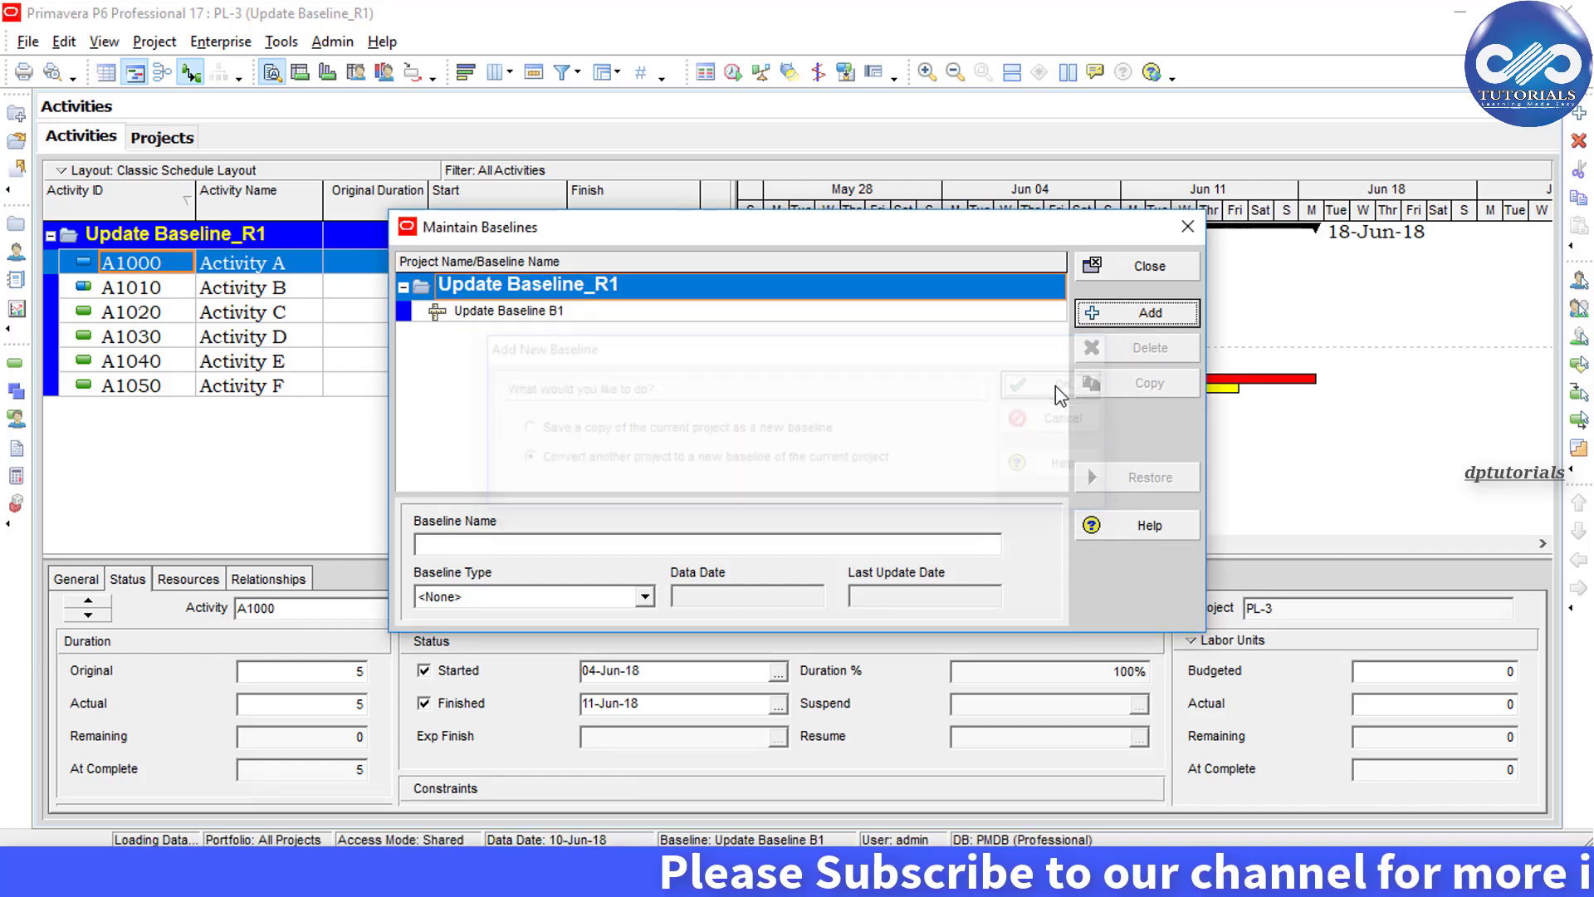
left_click(705, 564)
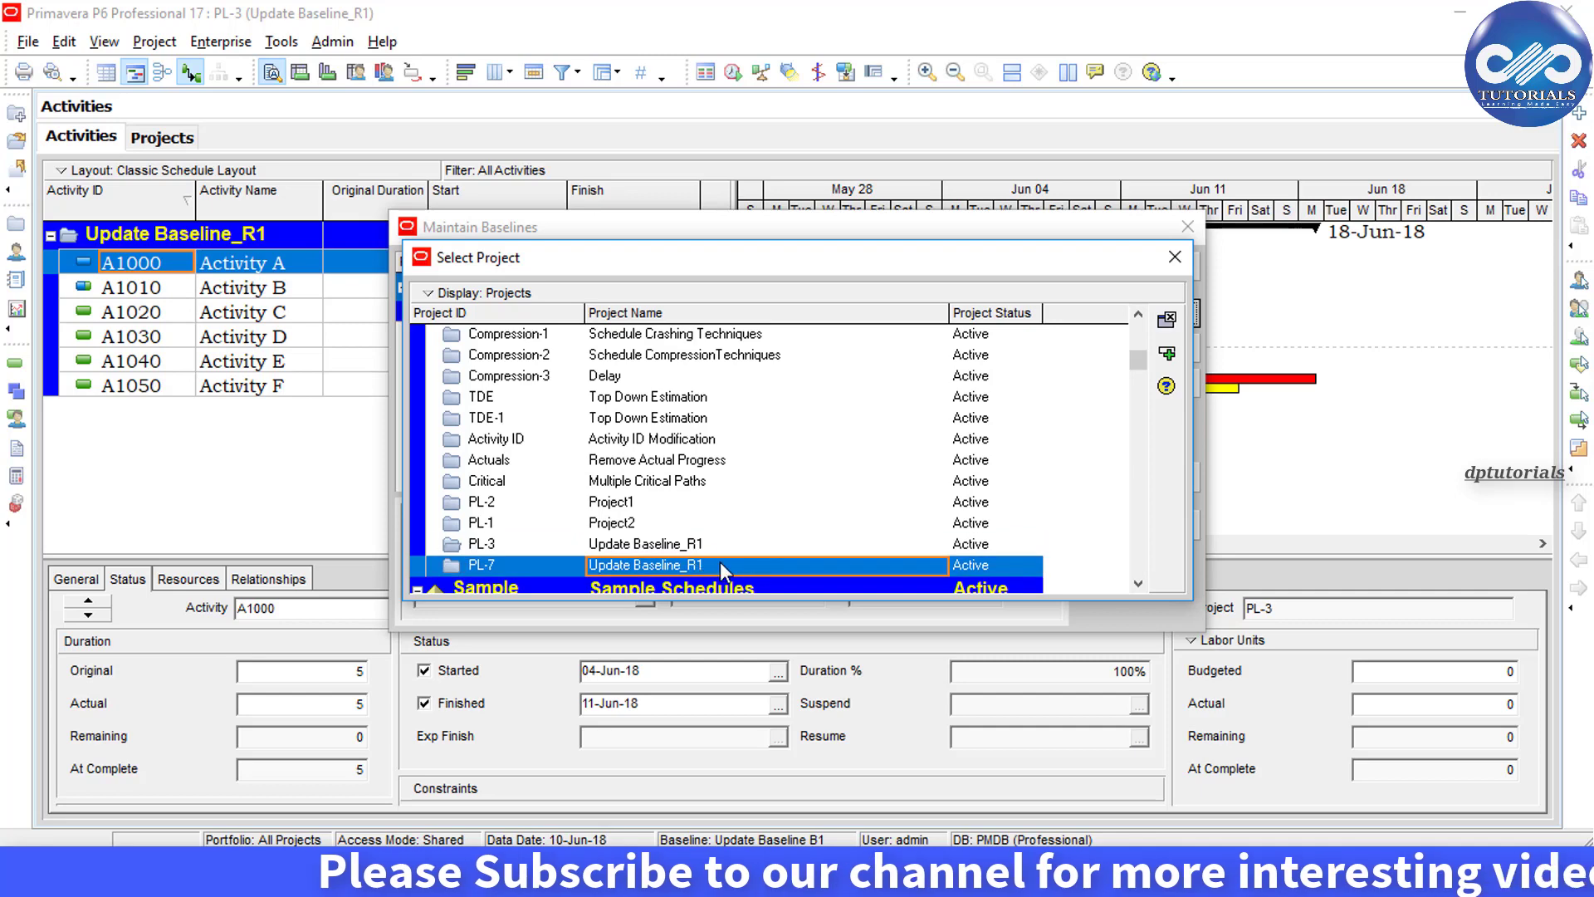
left_click(1167, 355)
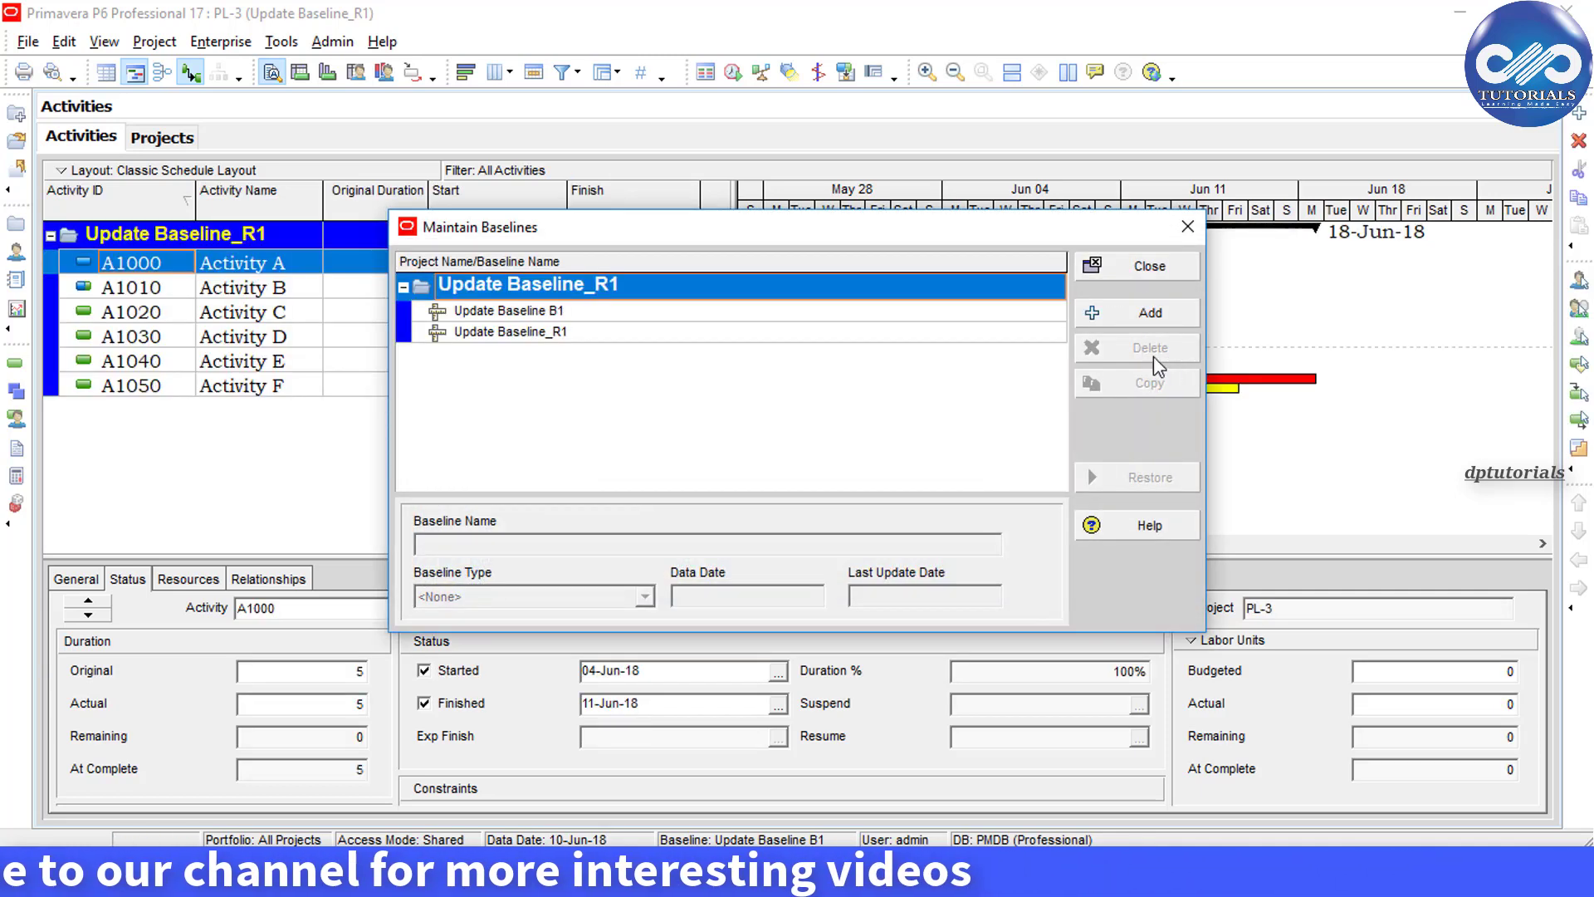
Step: Rename the new baseline to Update Baseline_B2
left_click(592, 334)
left_click(581, 543)
key("BackSpace")
key("BackSpace")
type("Baseline_B2")
left_click(615, 464)
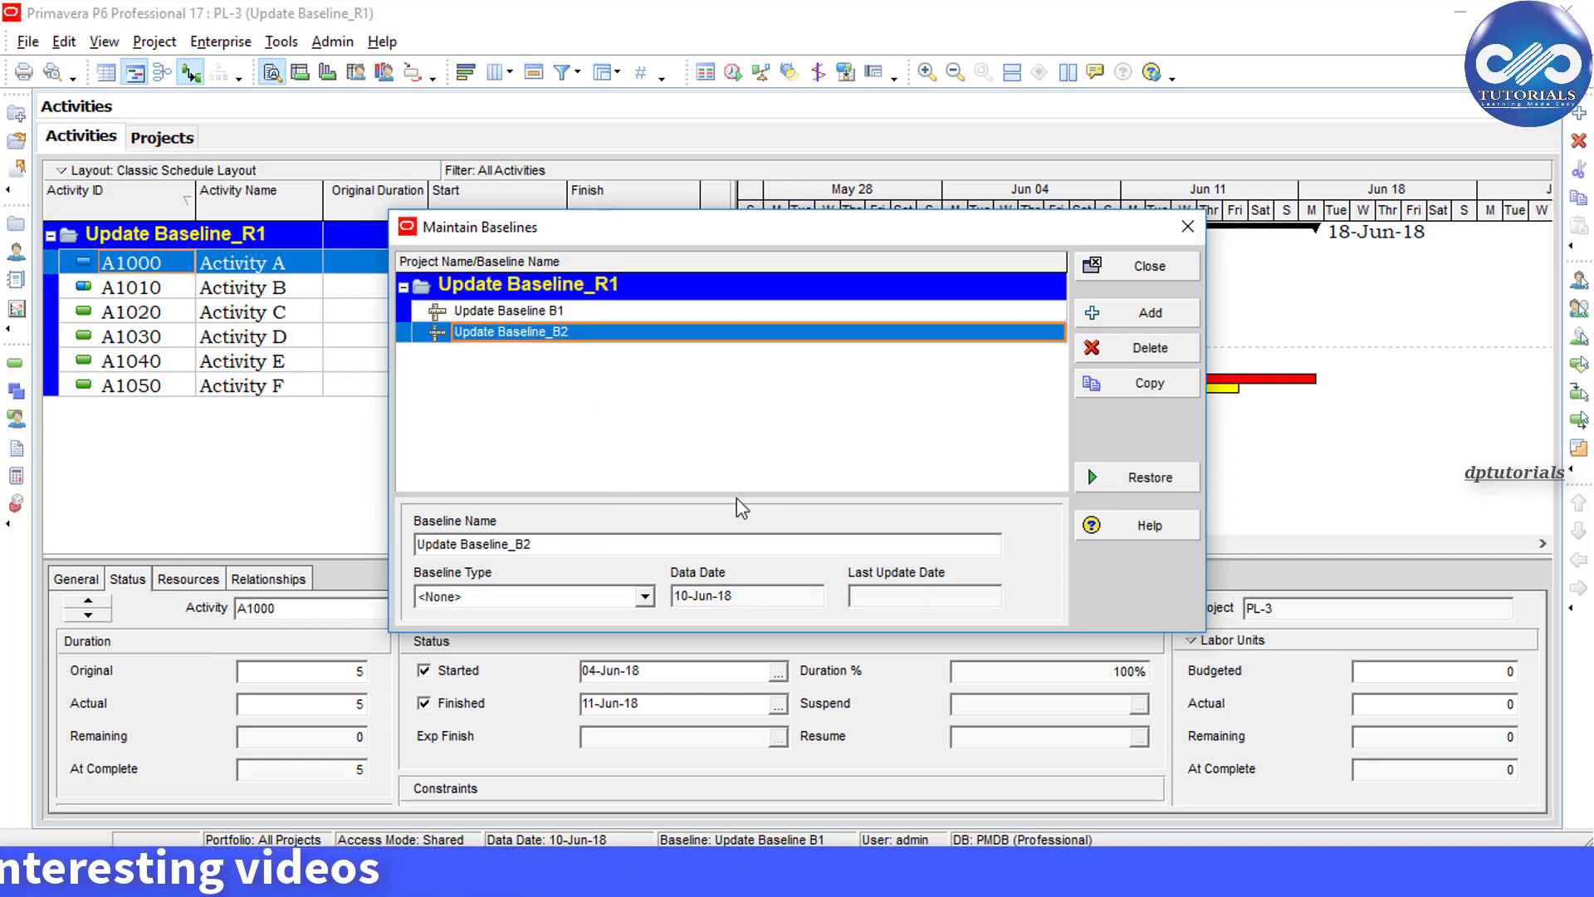
Step: Assign Update Baseline_B2 as PL-3's project baseline
left_click(1146, 267)
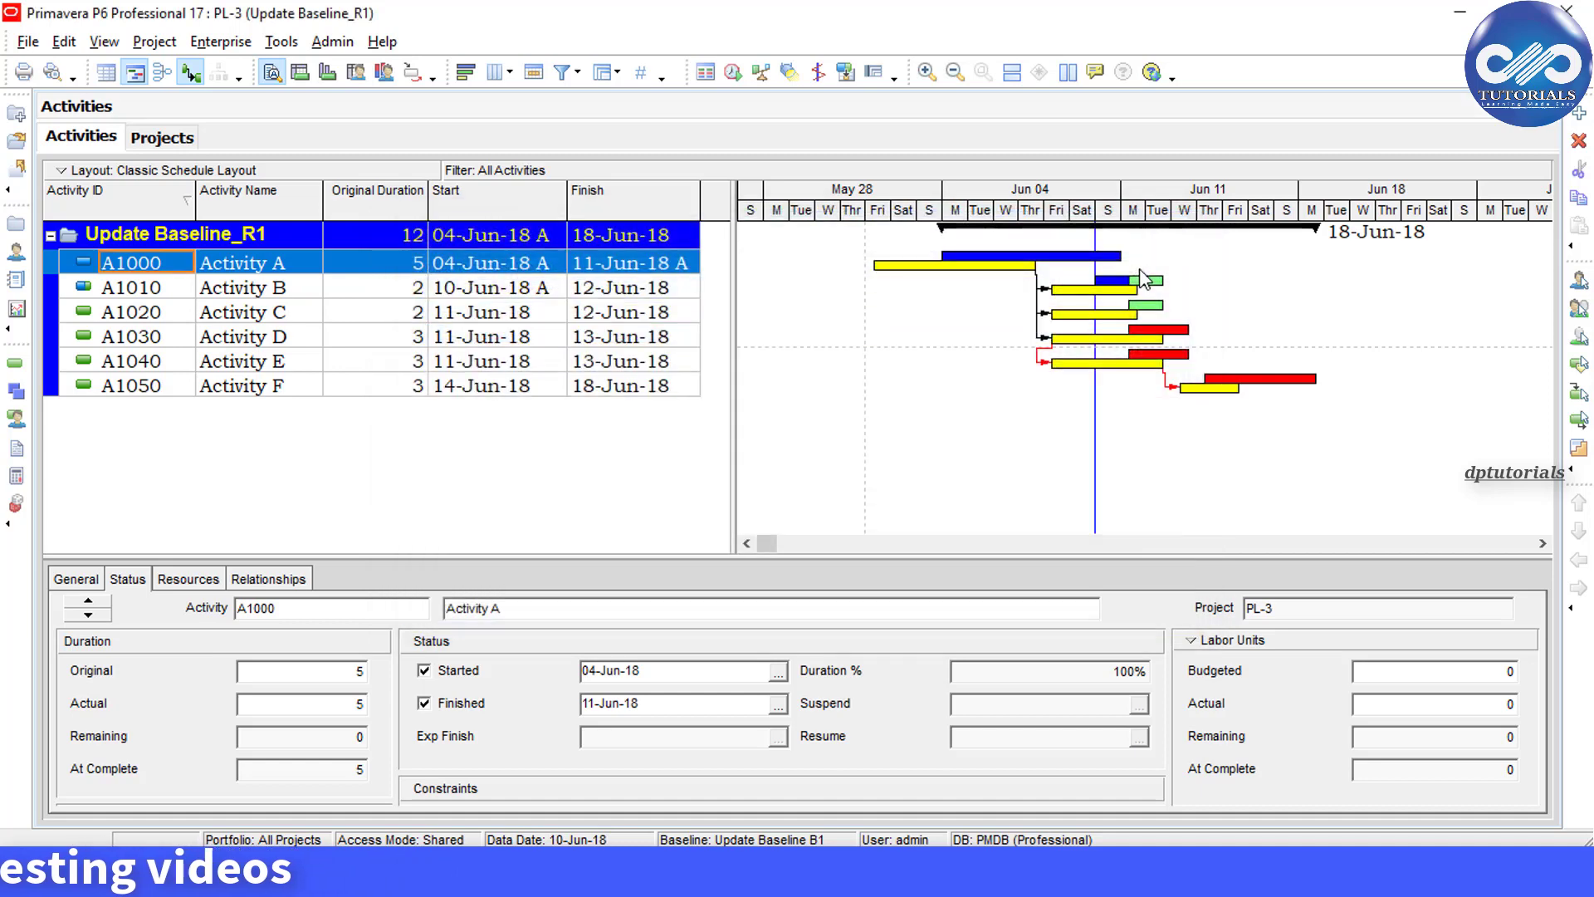
left_click(168, 47)
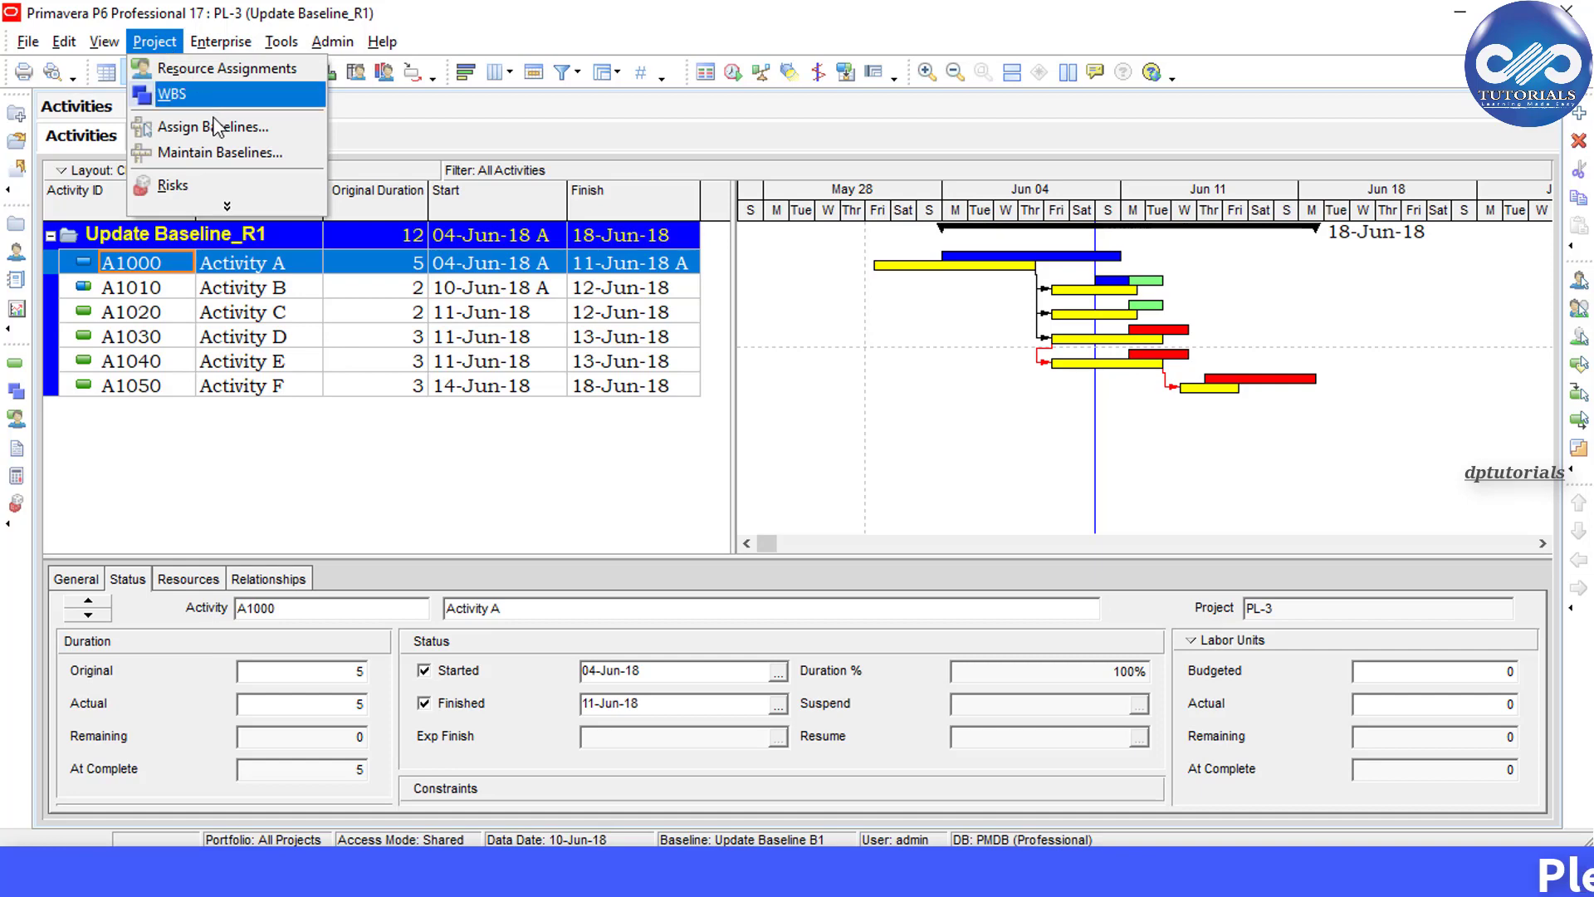
left_click(296, 128)
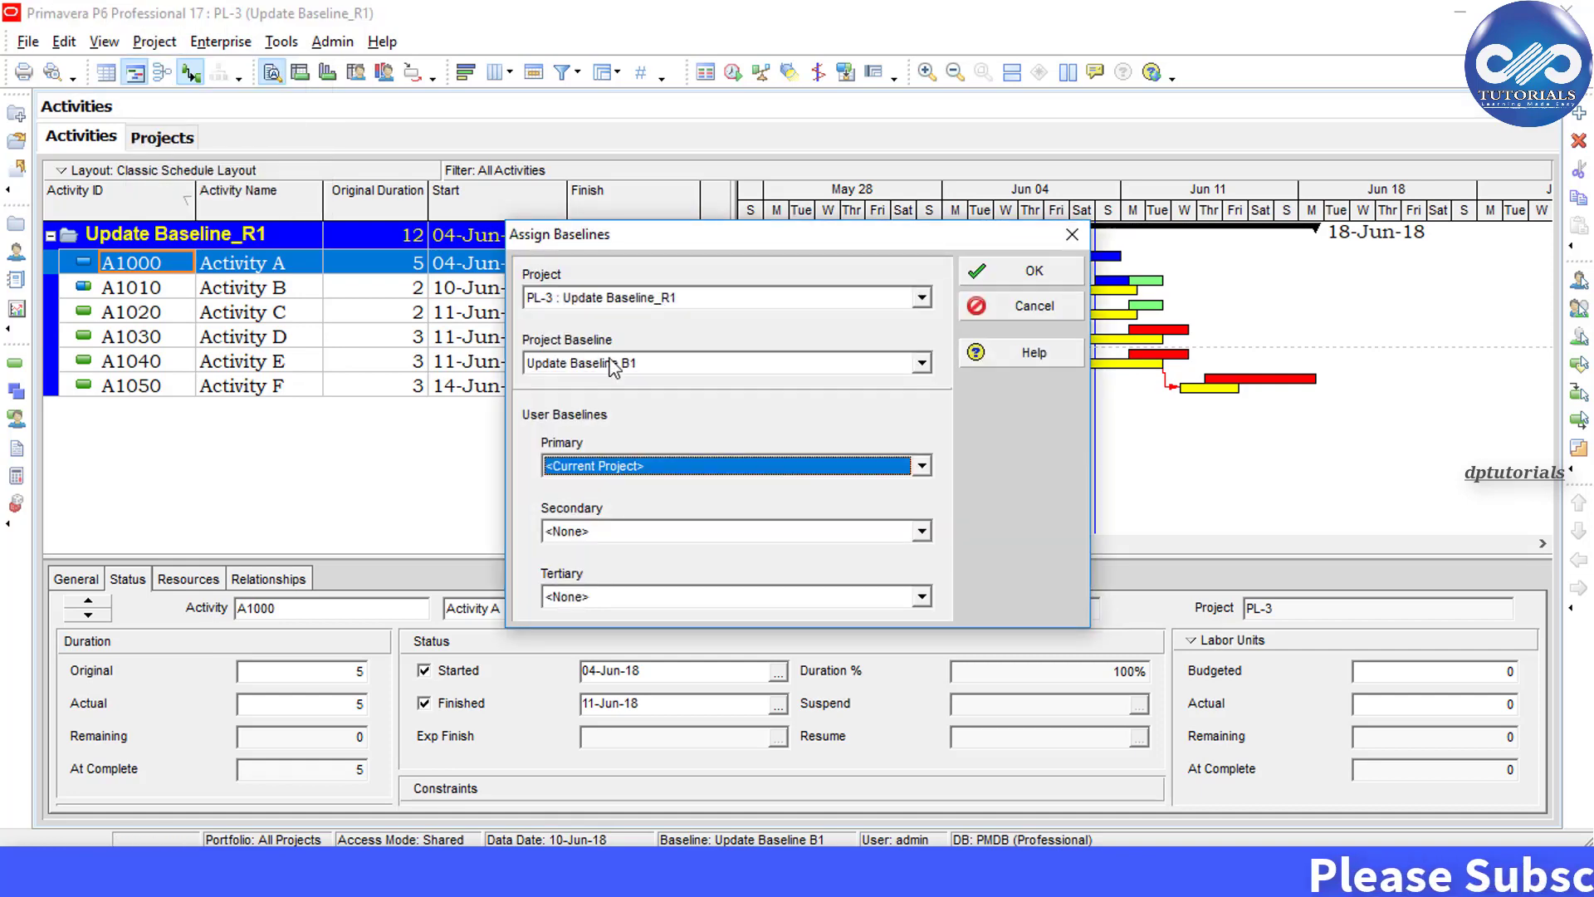
left_click(690, 365)
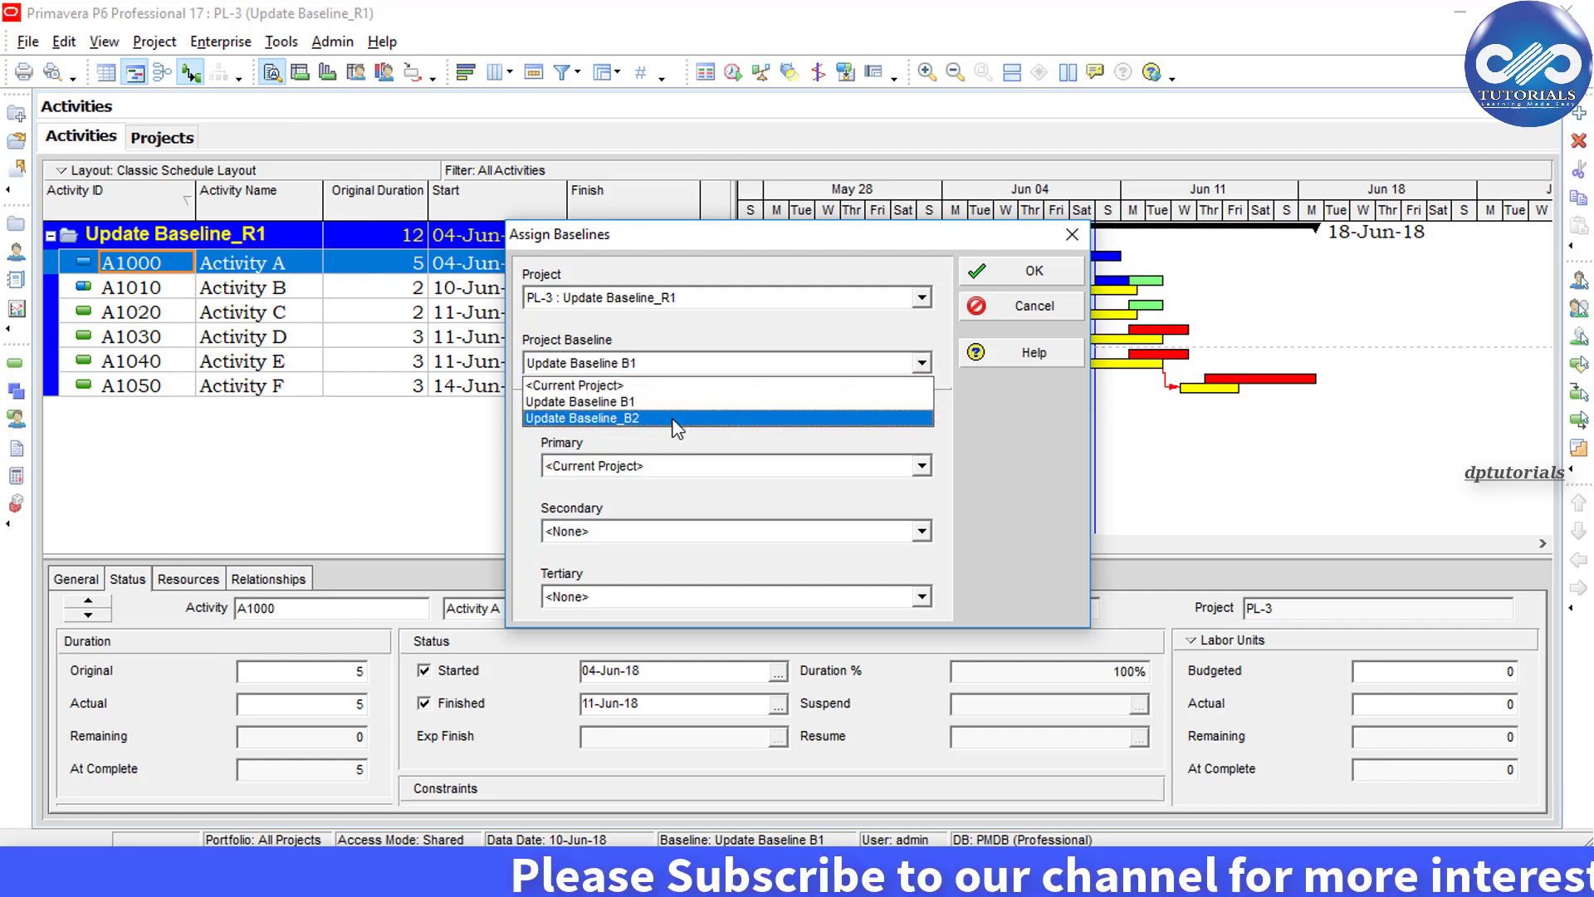
left_click(674, 418)
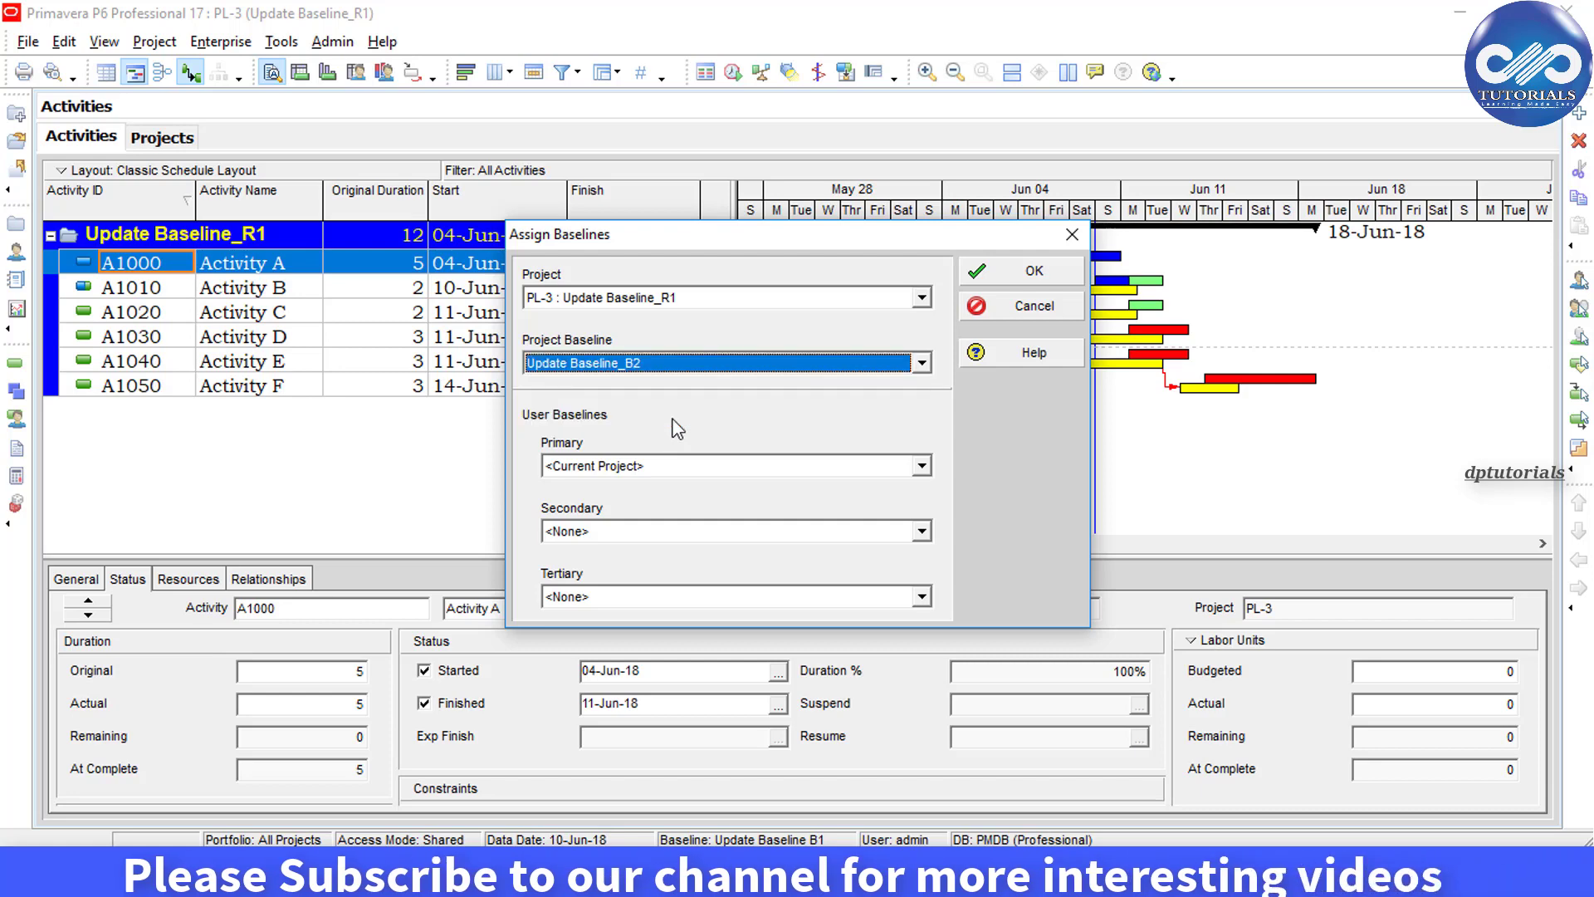
left_click_drag(953, 235, 634, 198)
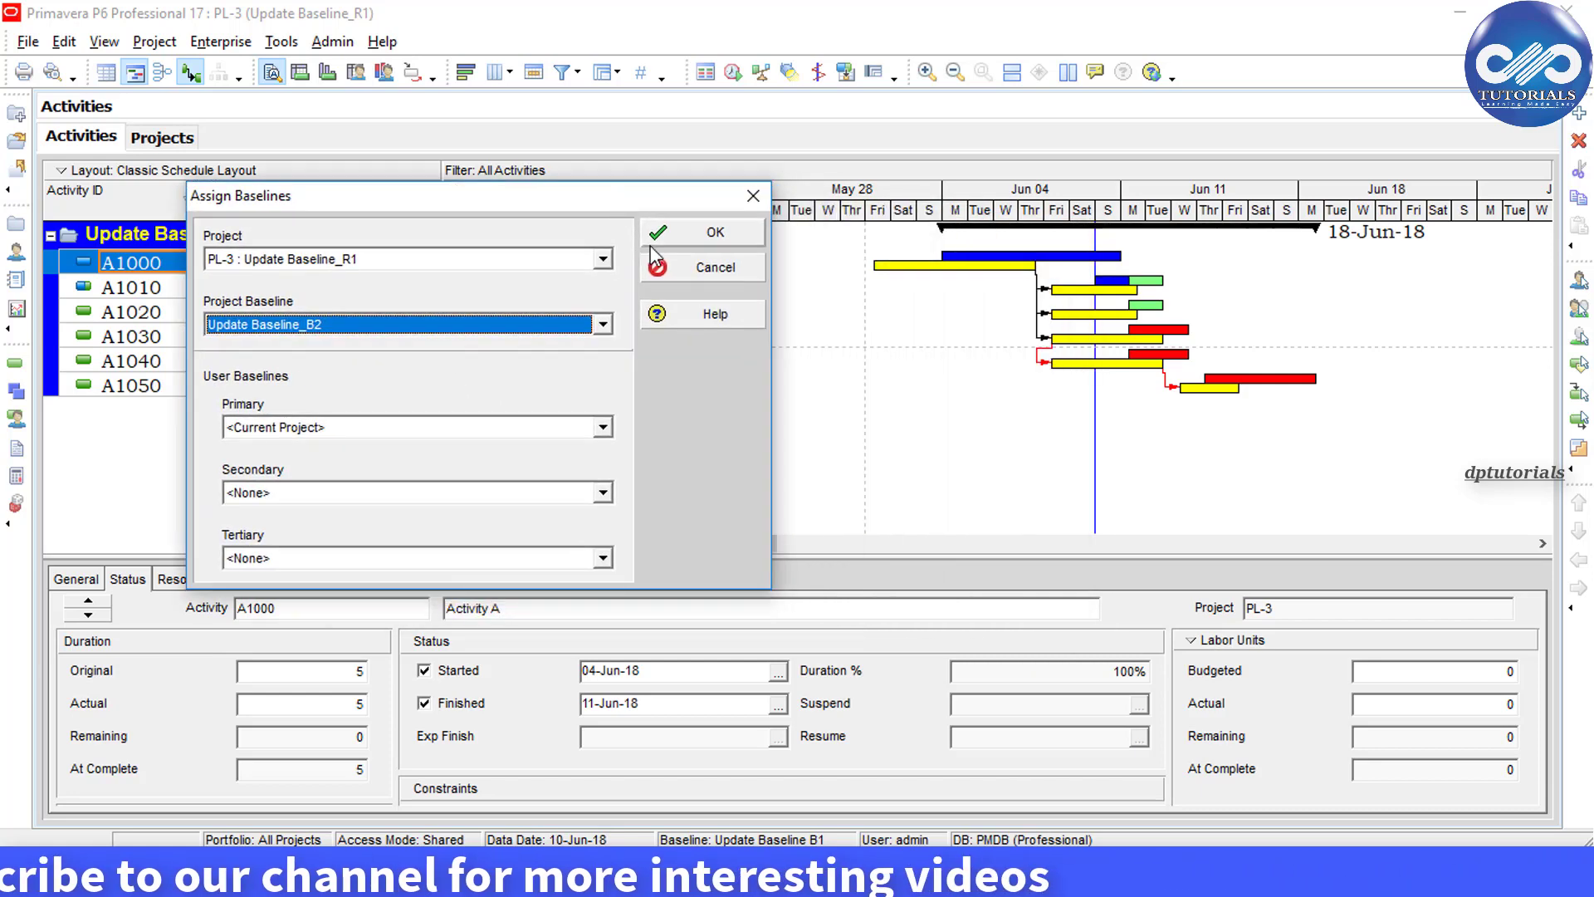
left_click(689, 241)
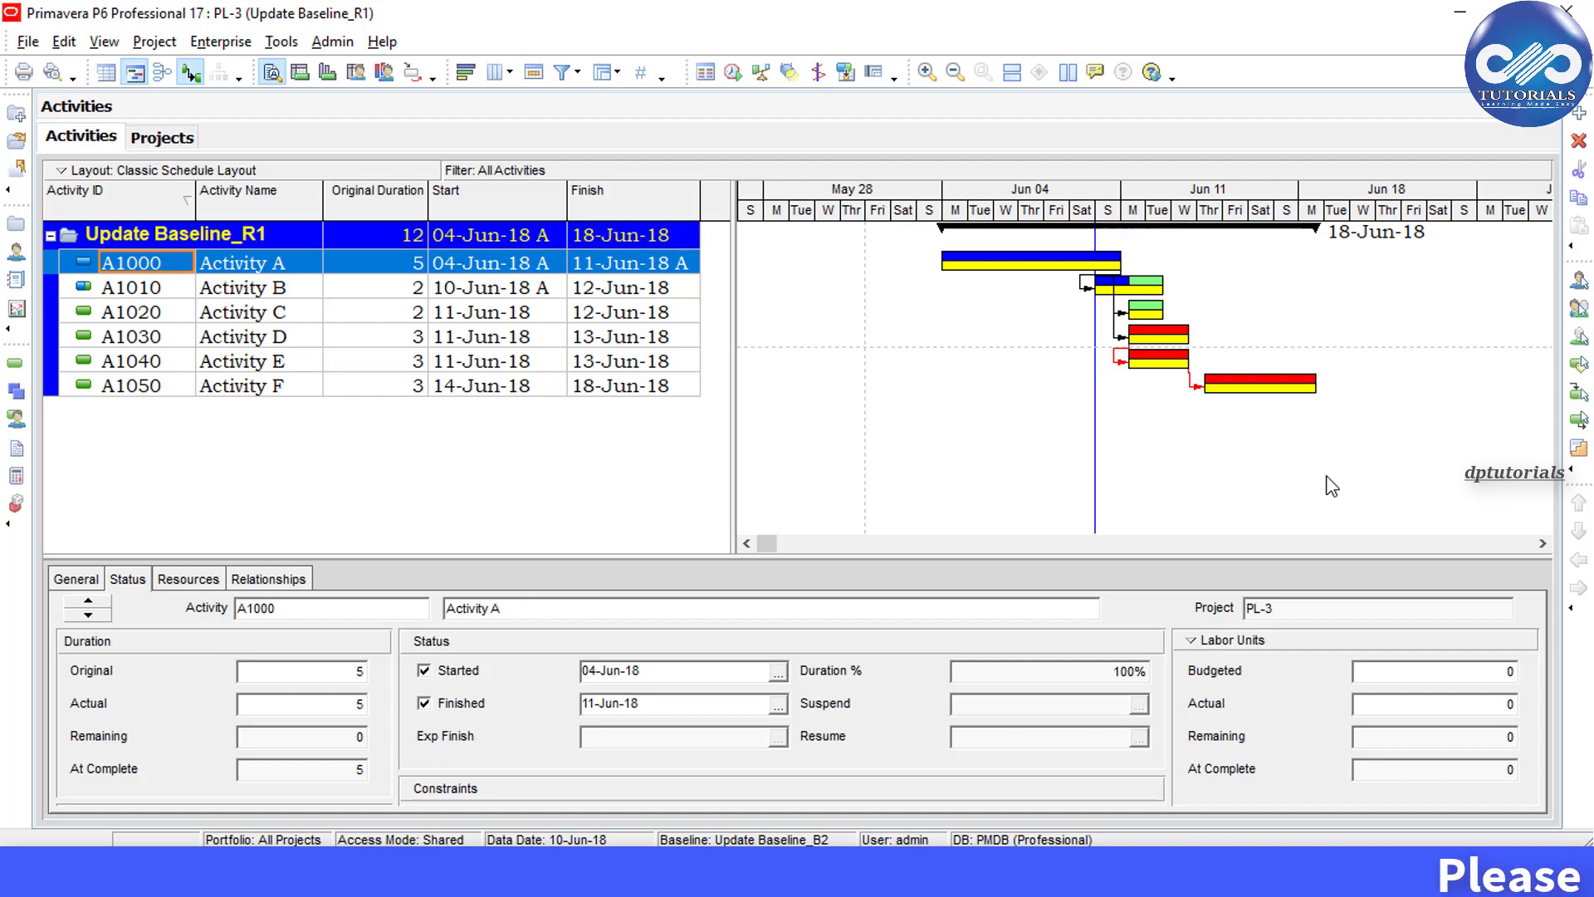
Step: Close all open projects and confirm
left_click(28, 41)
left_click(41, 93)
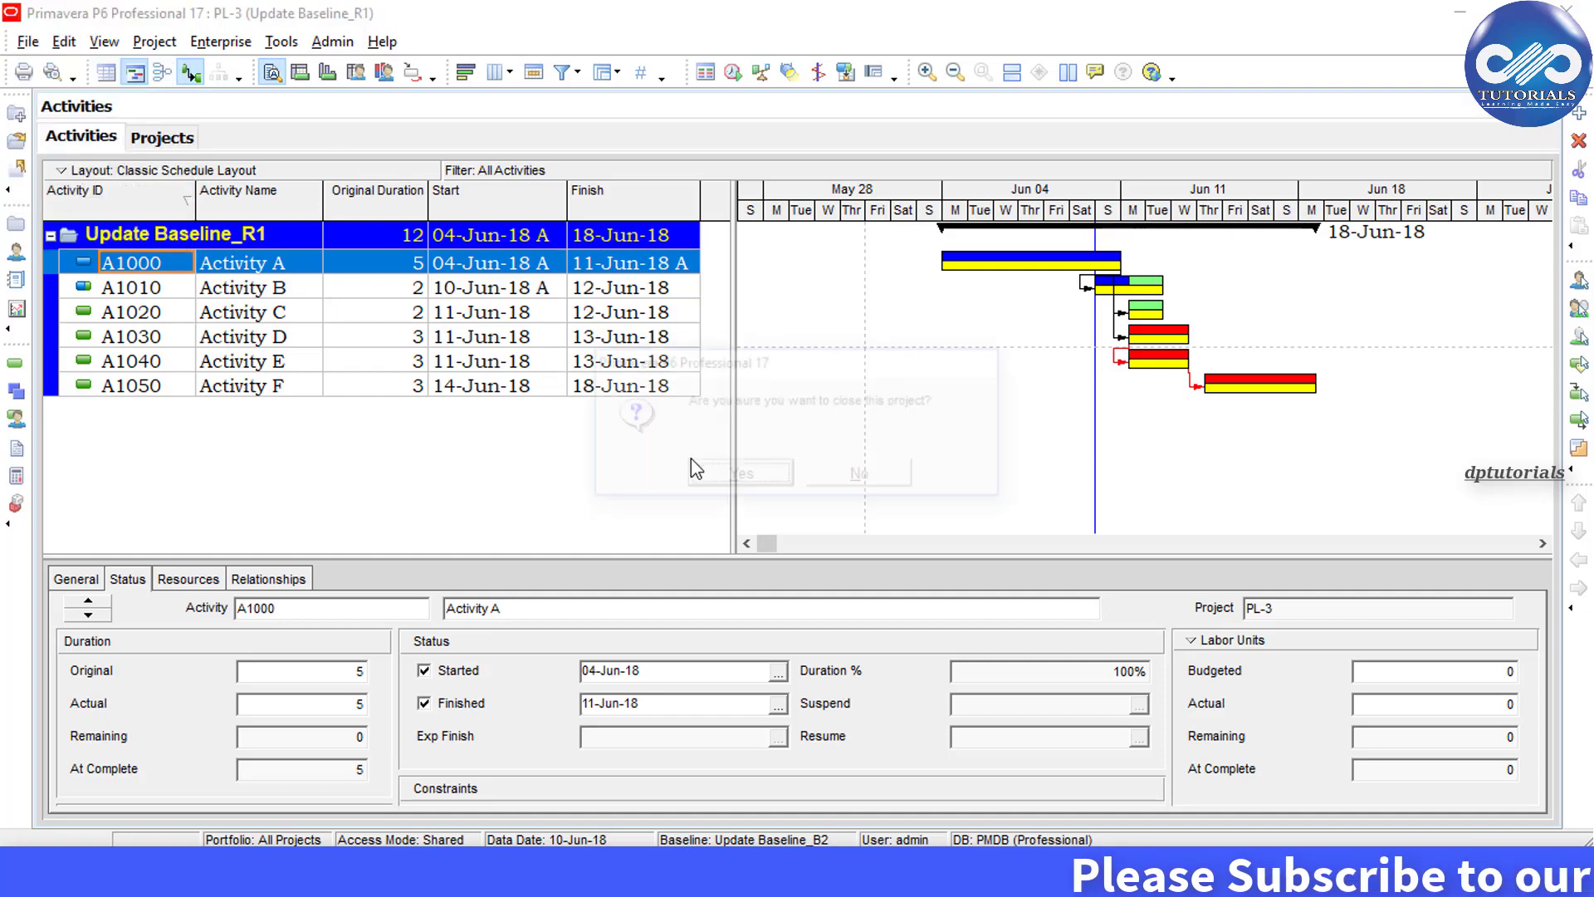
left_click(730, 474)
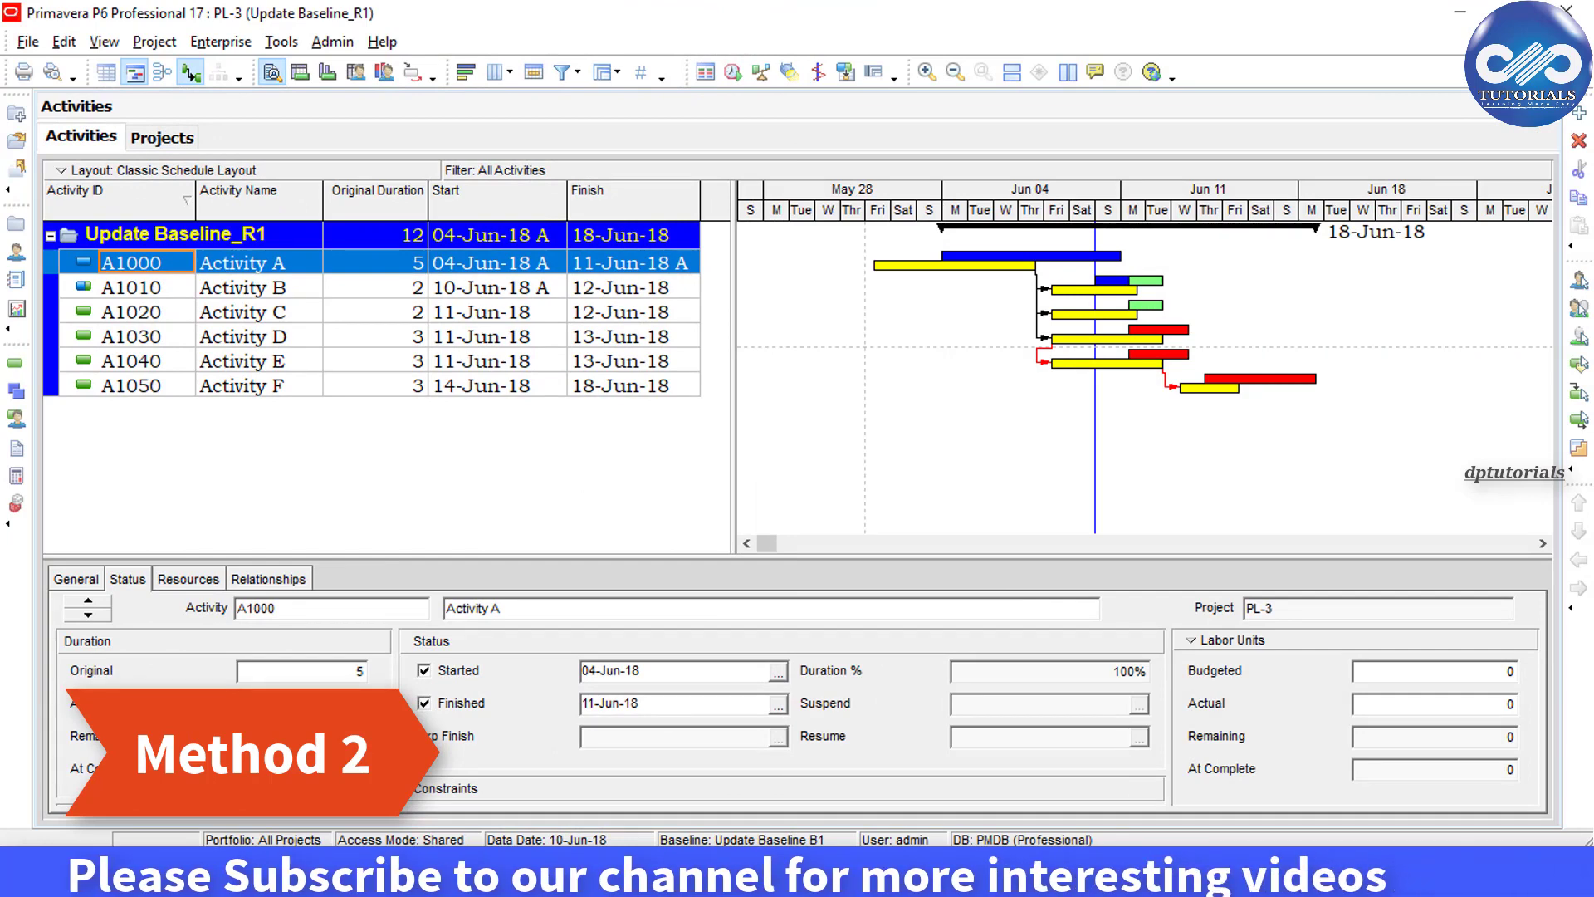
Step: Assign <Current Project> as PL-3's project baseline in Assign Baselines
left_click(171, 42)
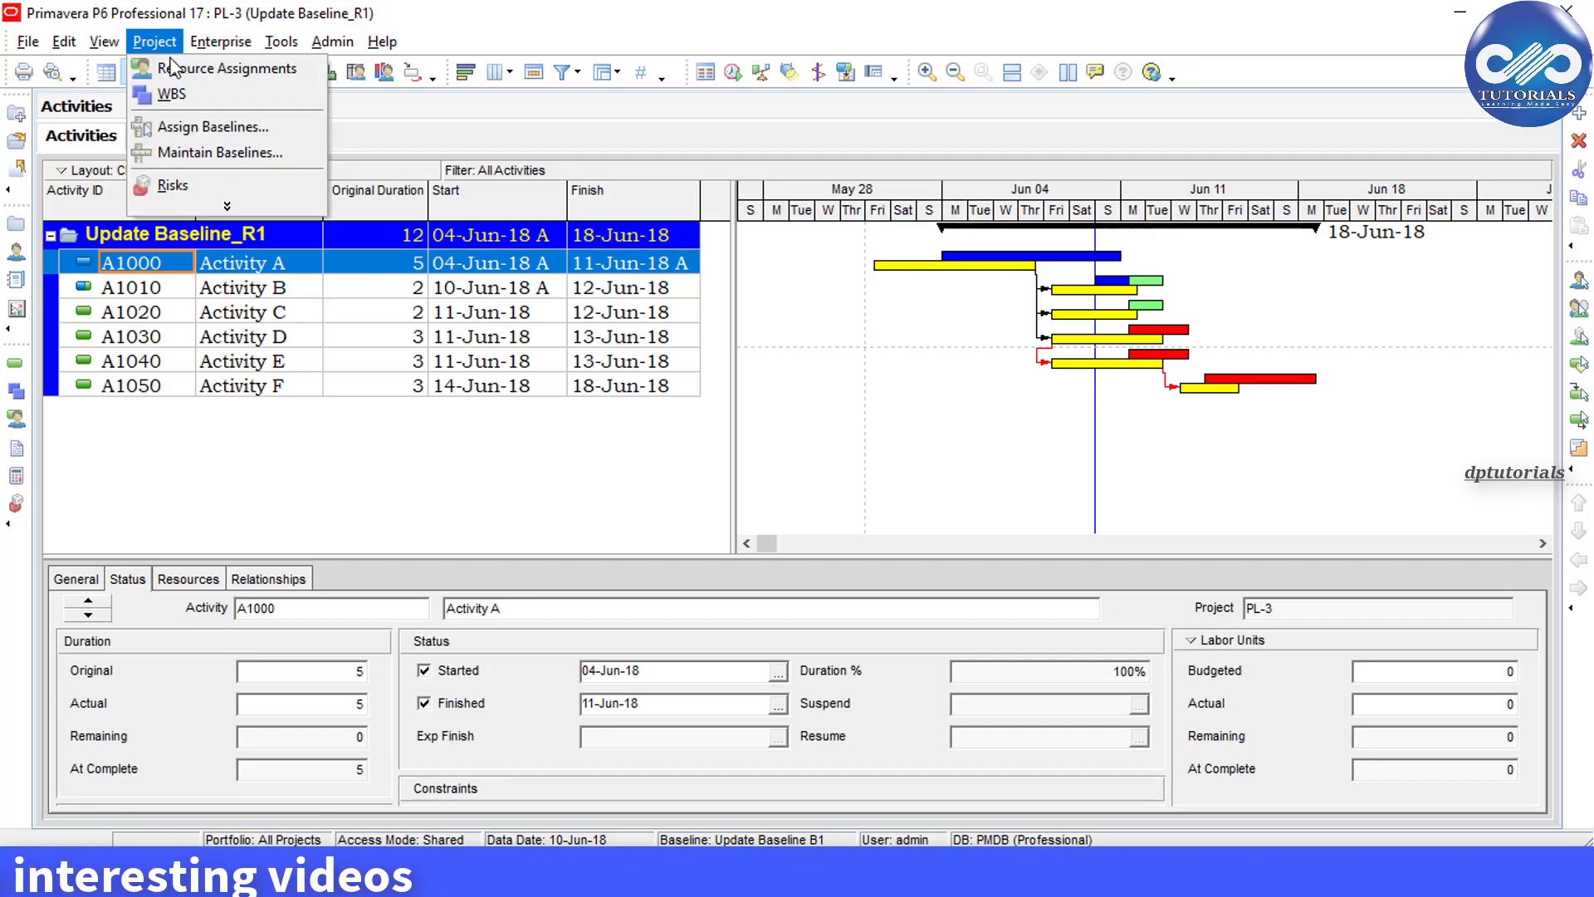
left_click(221, 130)
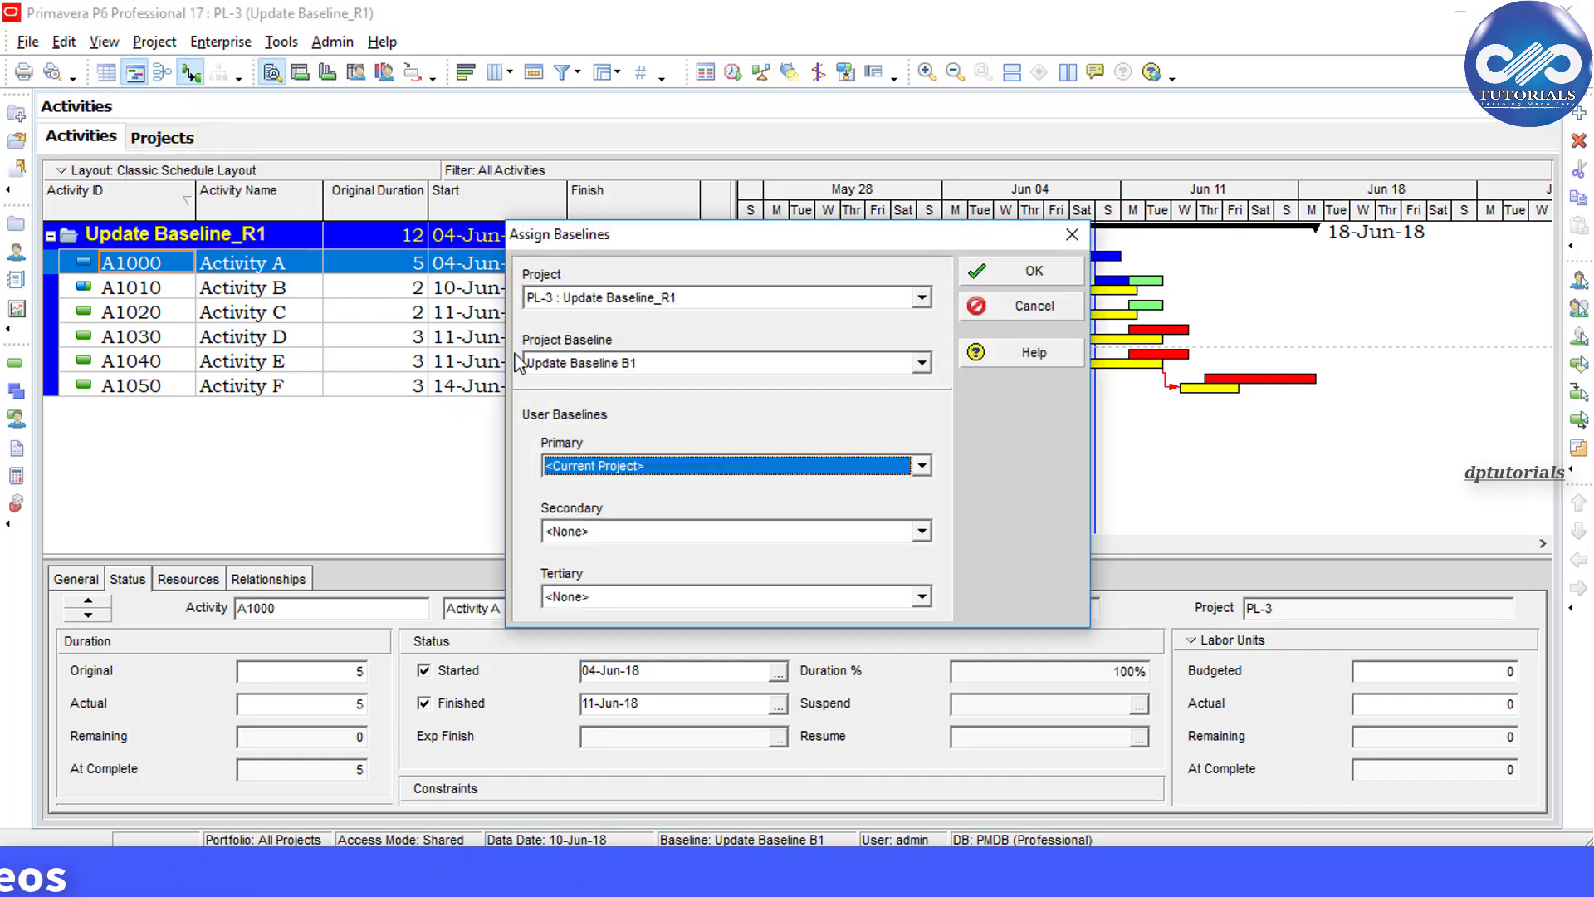
left_click(922, 363)
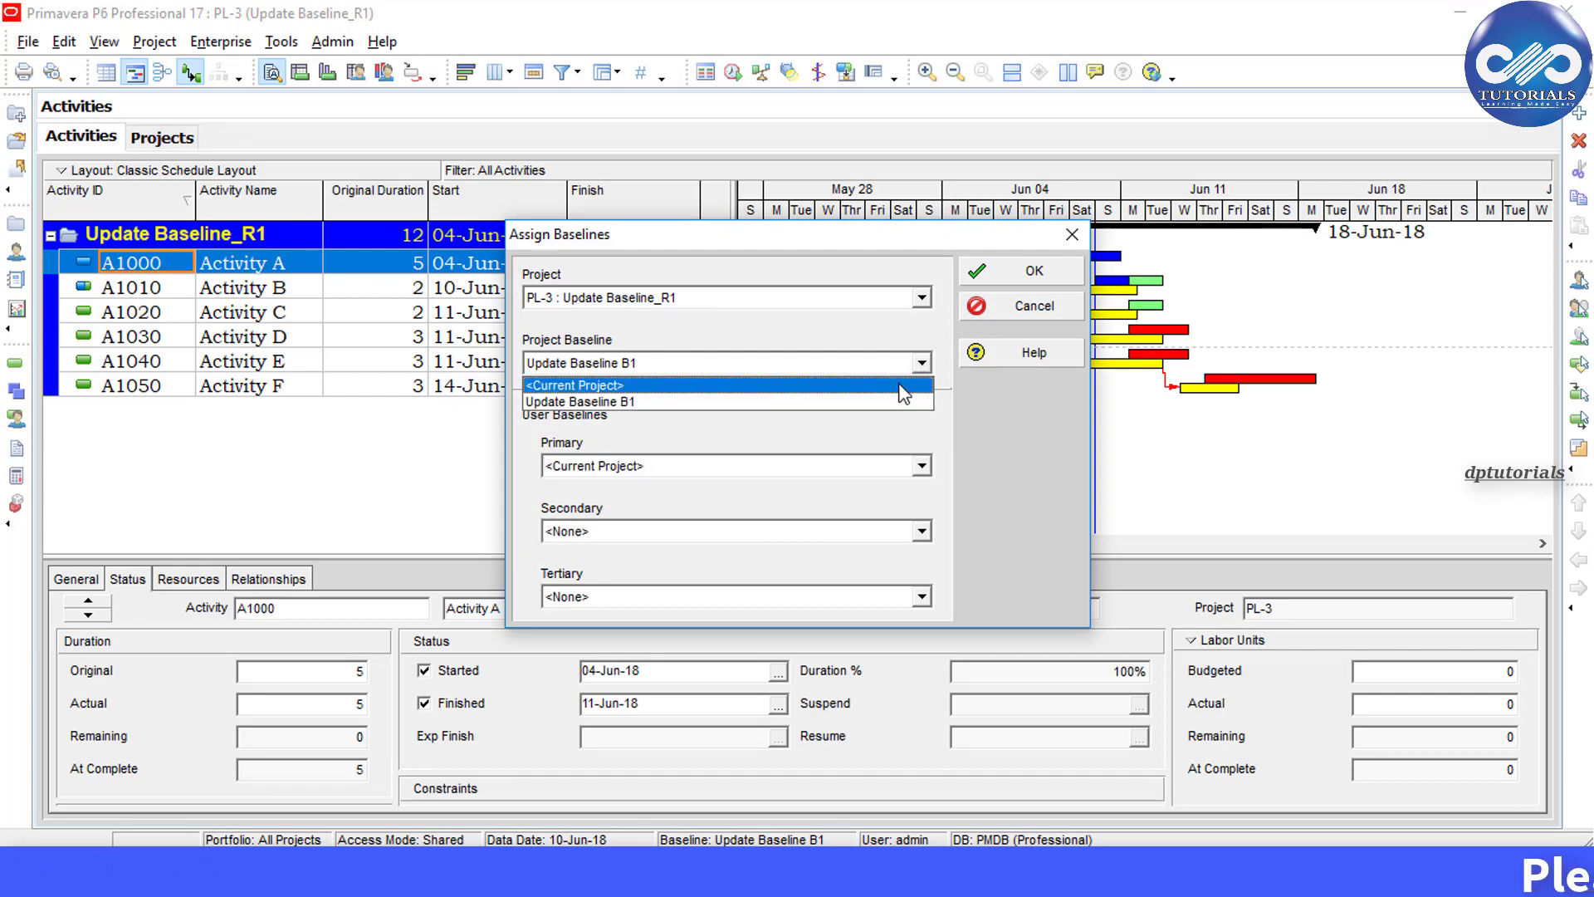
left_click(903, 386)
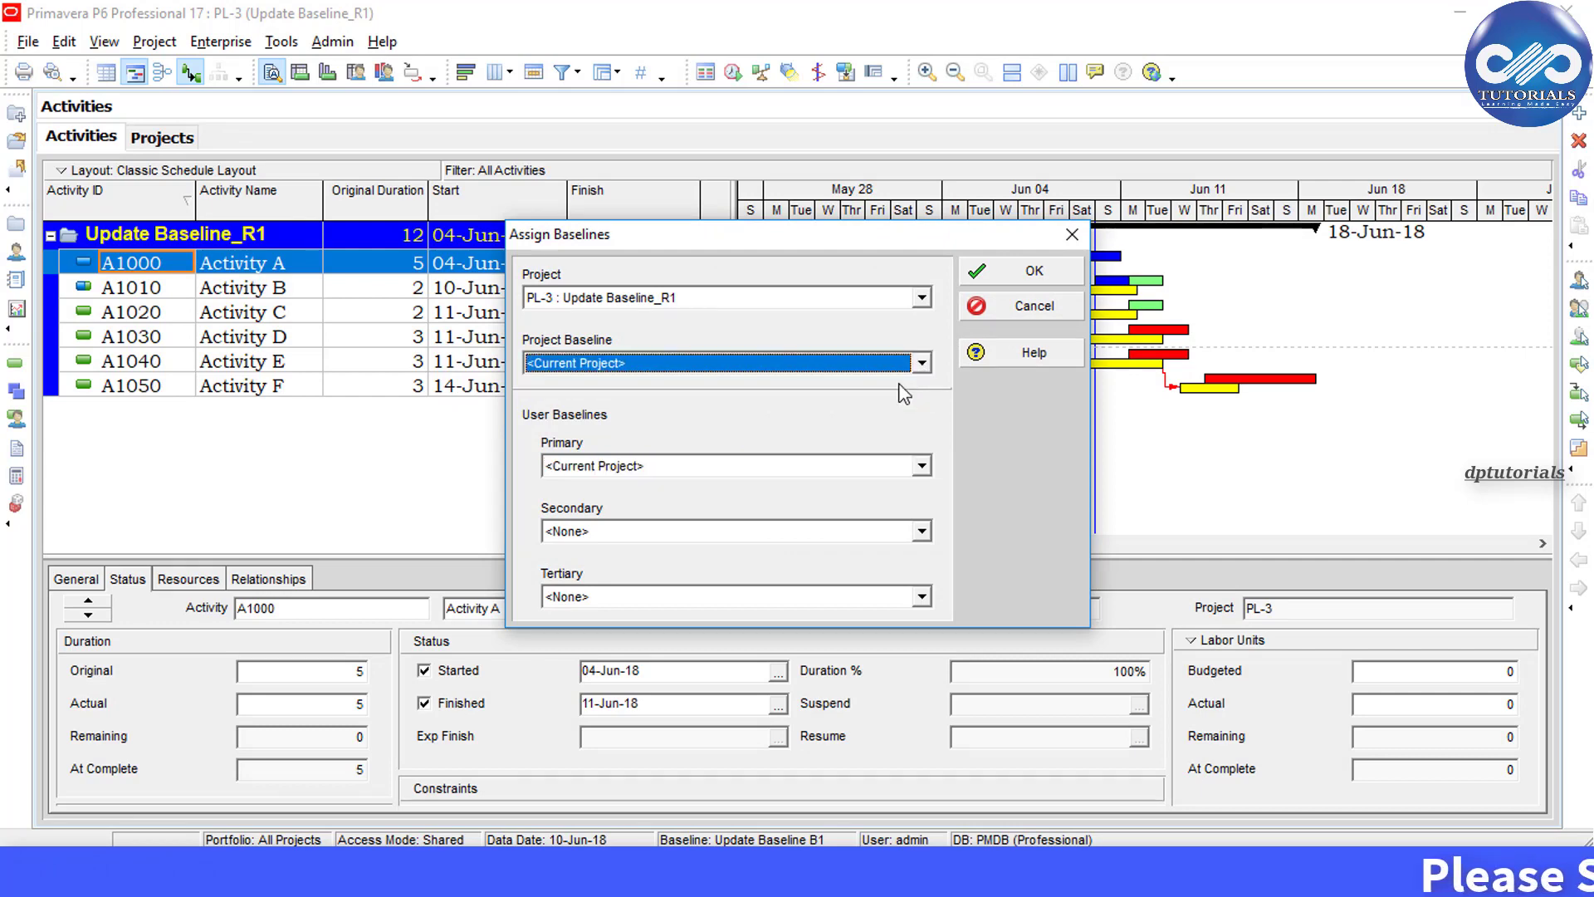
left_click(1034, 271)
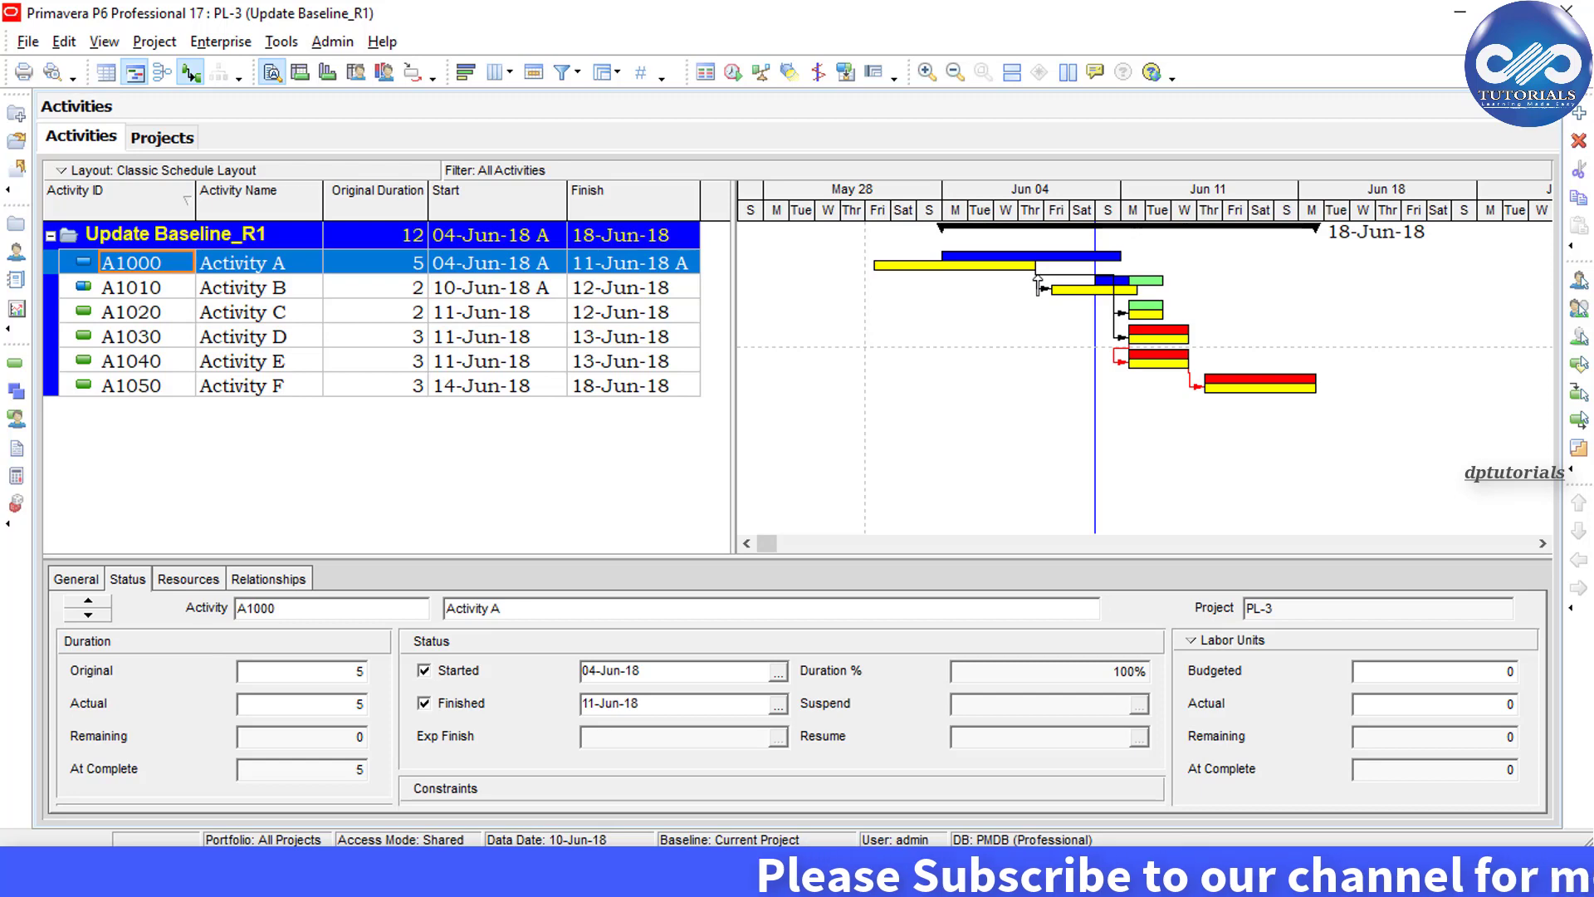
Step: Restore the Update Baseline B1 baseline into its own project from Maintain Baselines
left_click(149, 42)
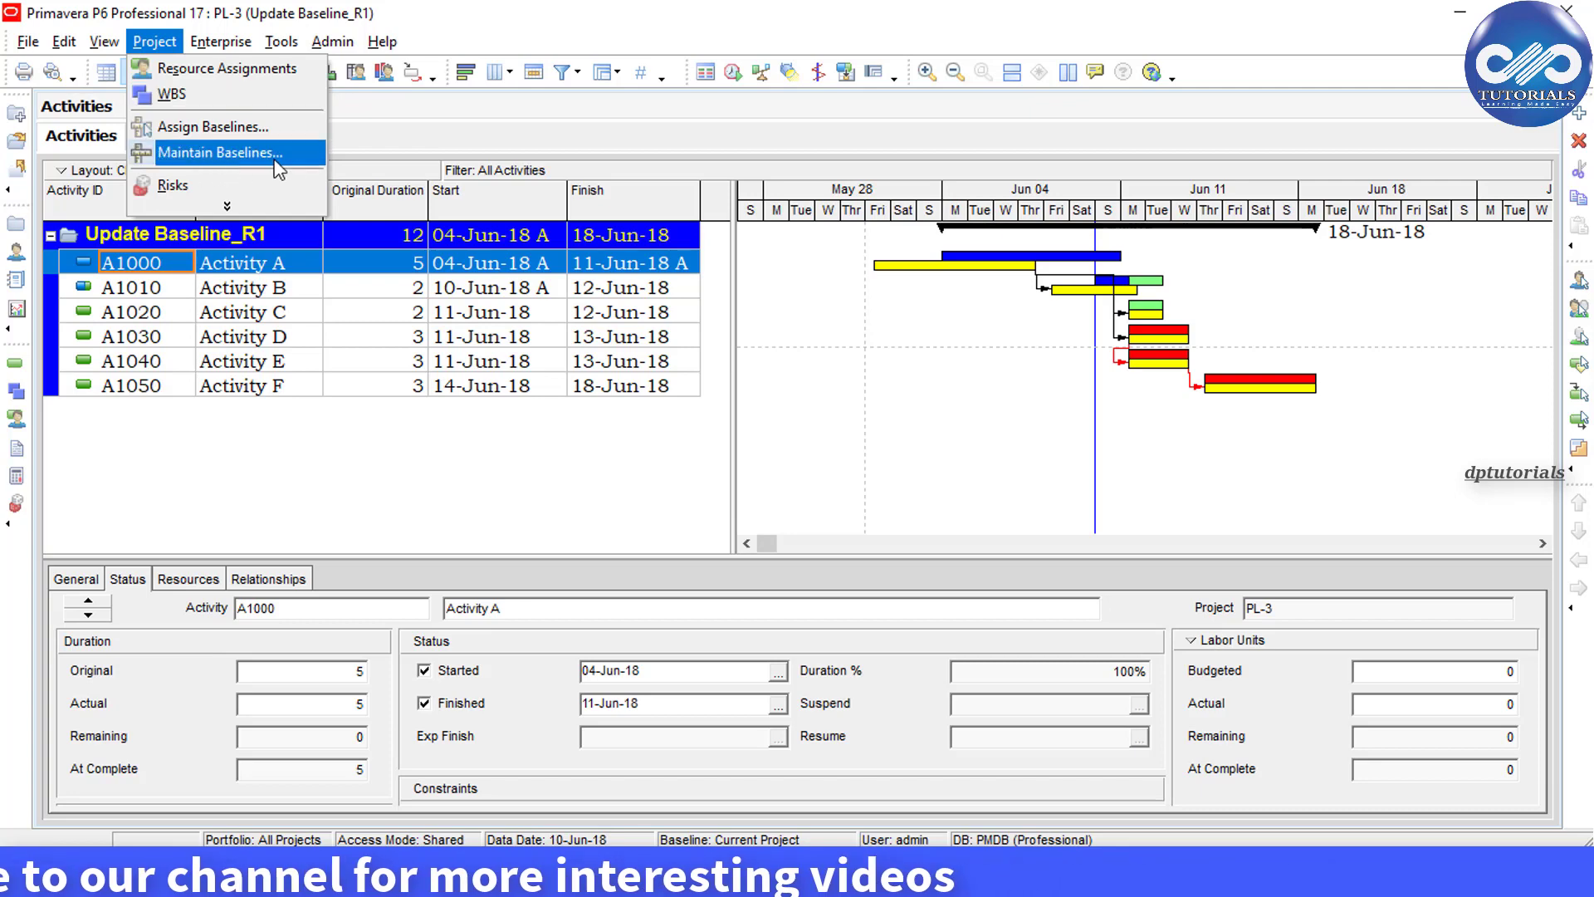
left_click(307, 153)
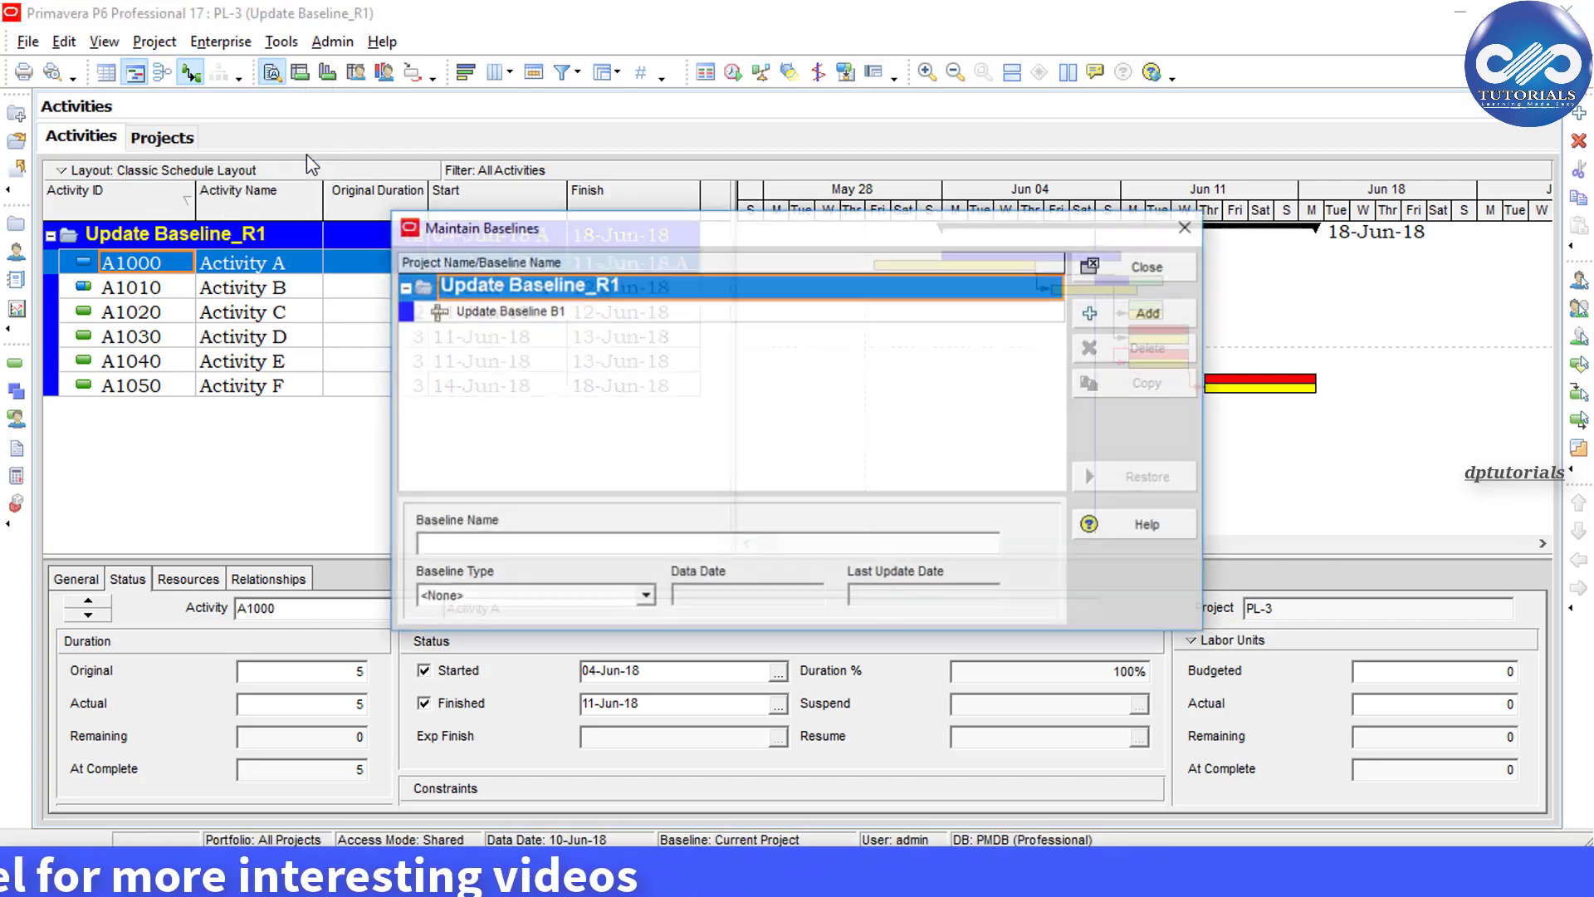
left_click(528, 316)
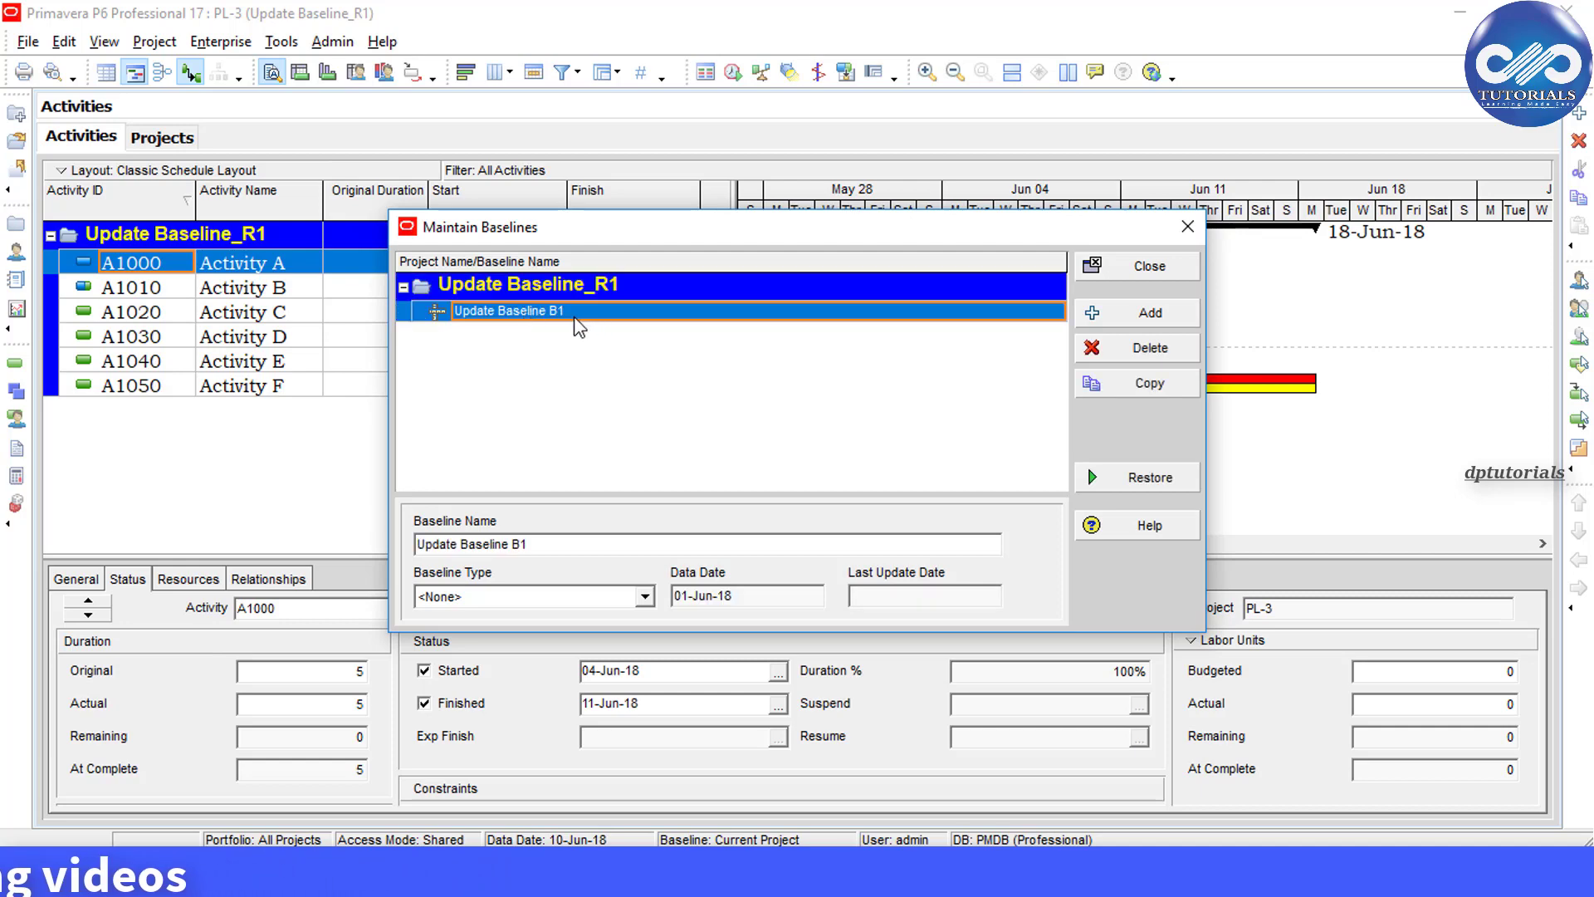
left_click(1191, 491)
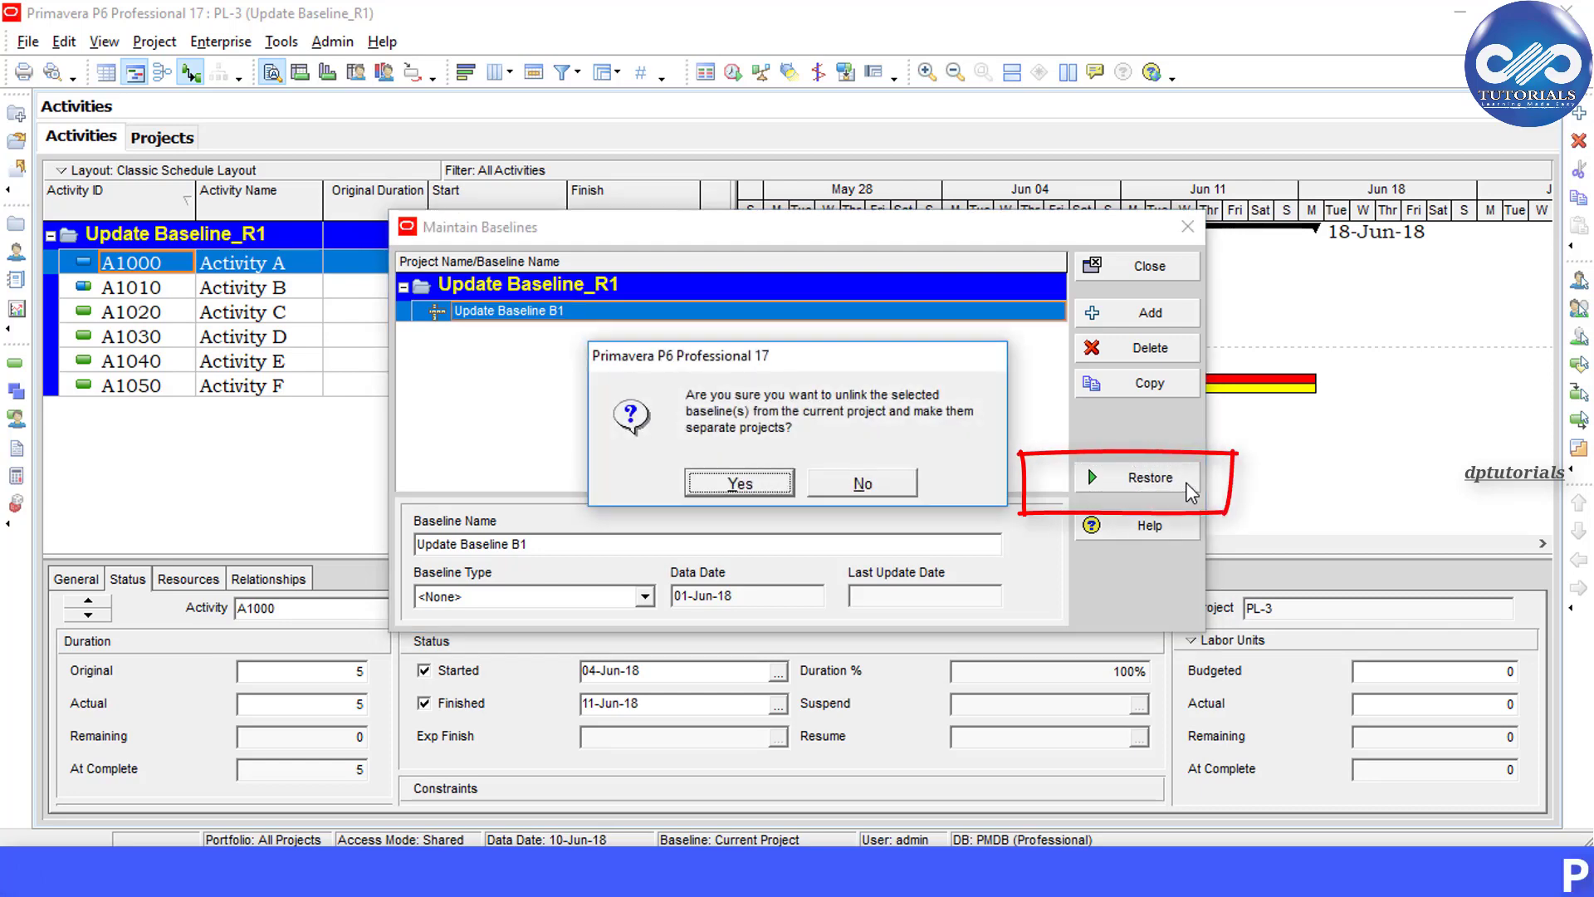
left_click(755, 484)
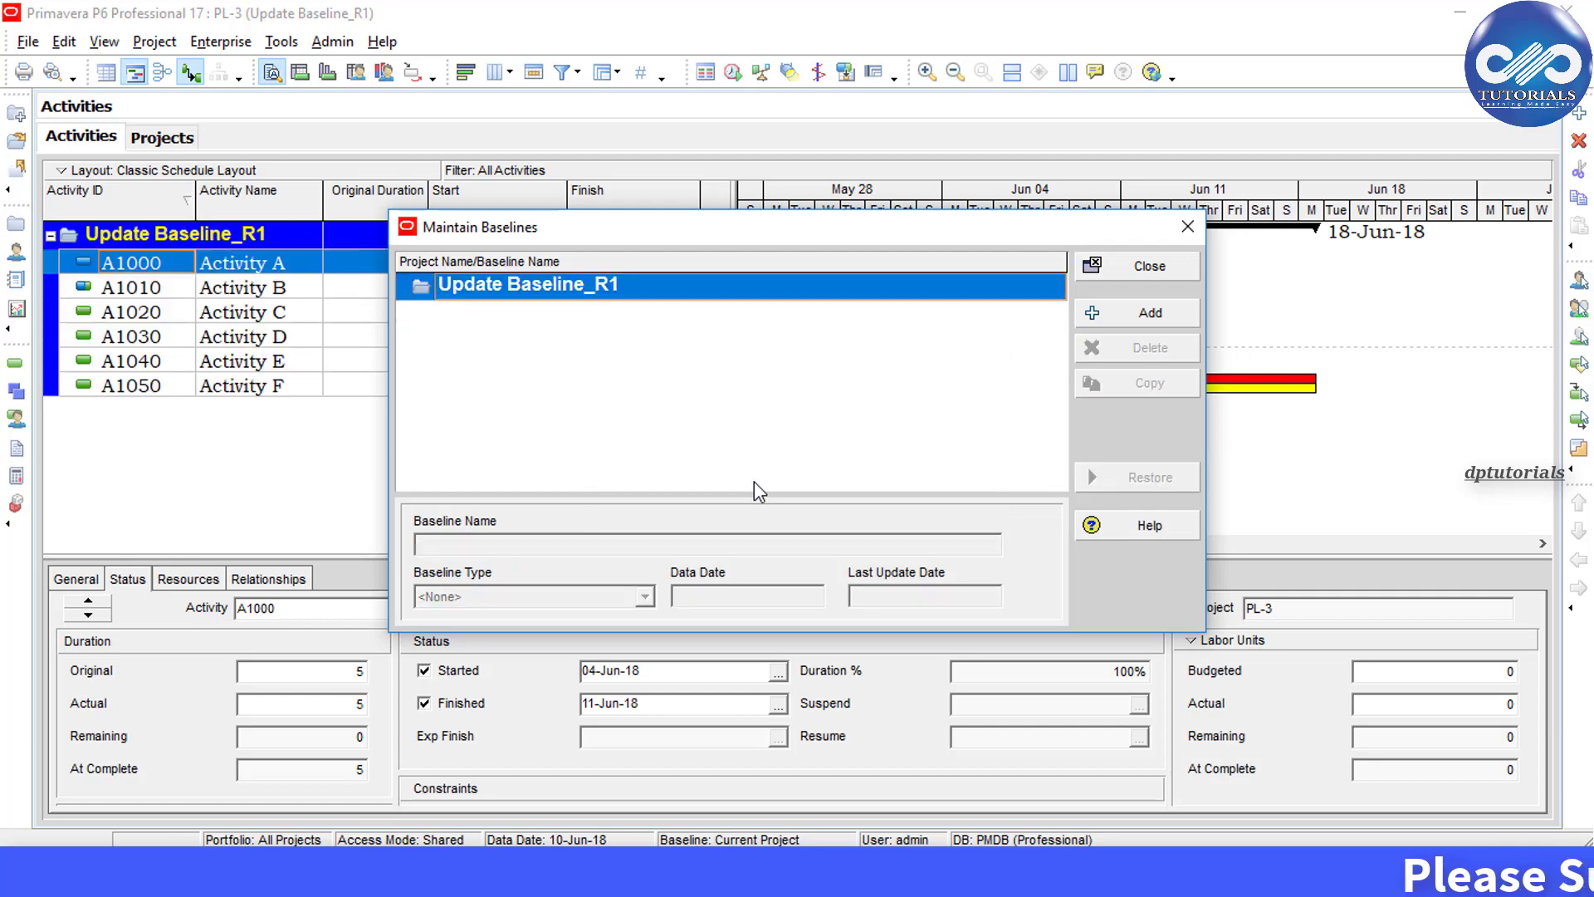
left_click(1147, 266)
Step: Inspect the restored PL-4 project in the Projects list, then return to PL-3's activities
left_click(162, 138)
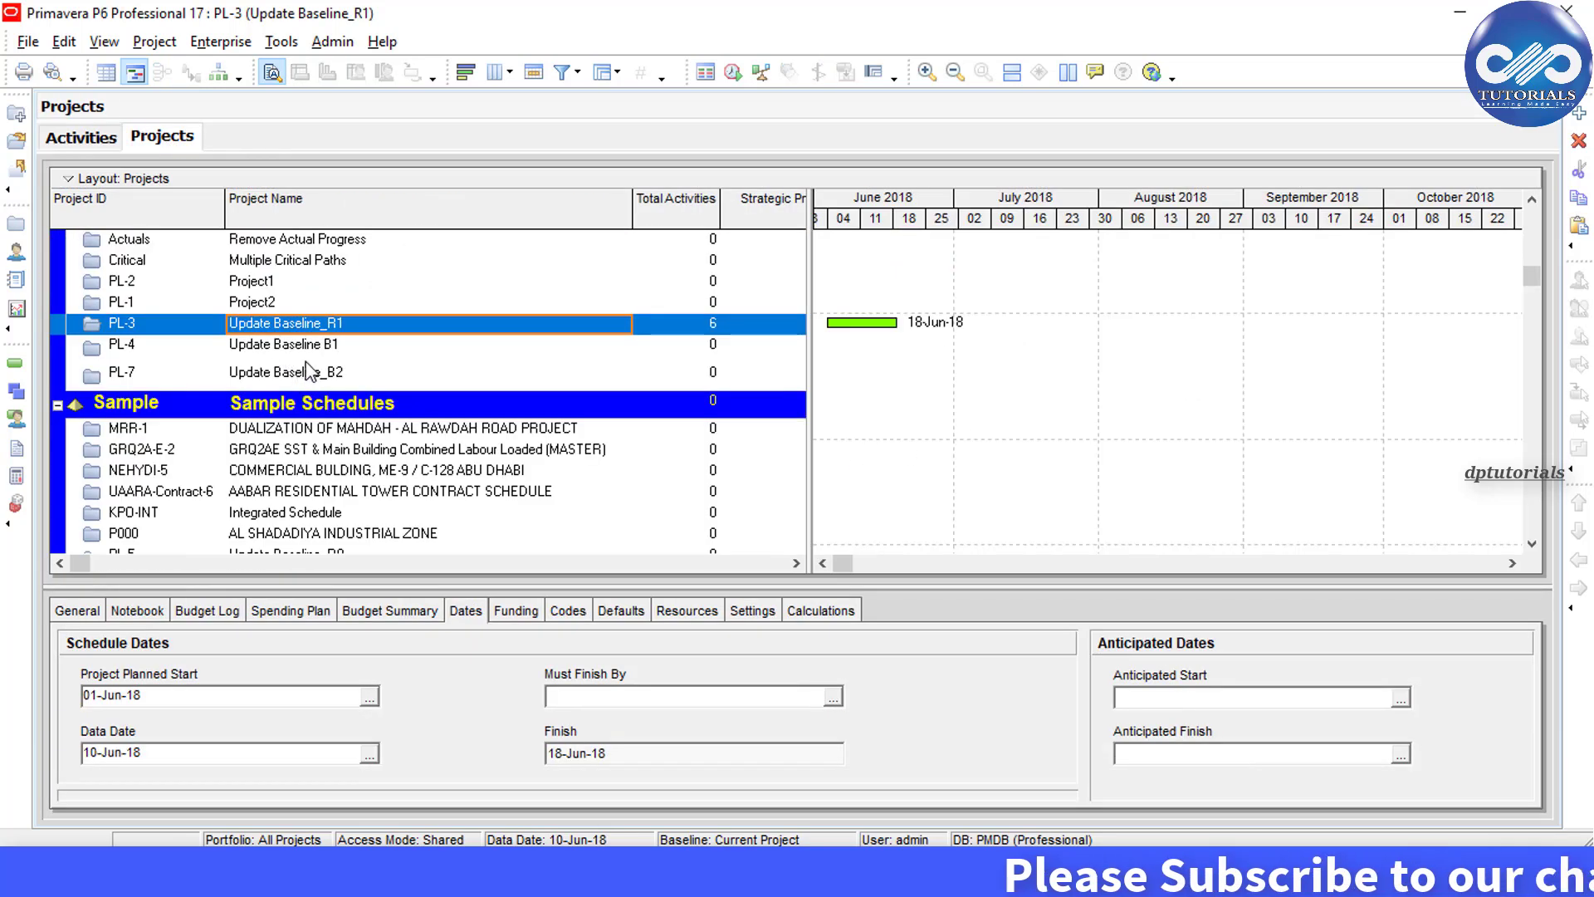
left_click(355, 347)
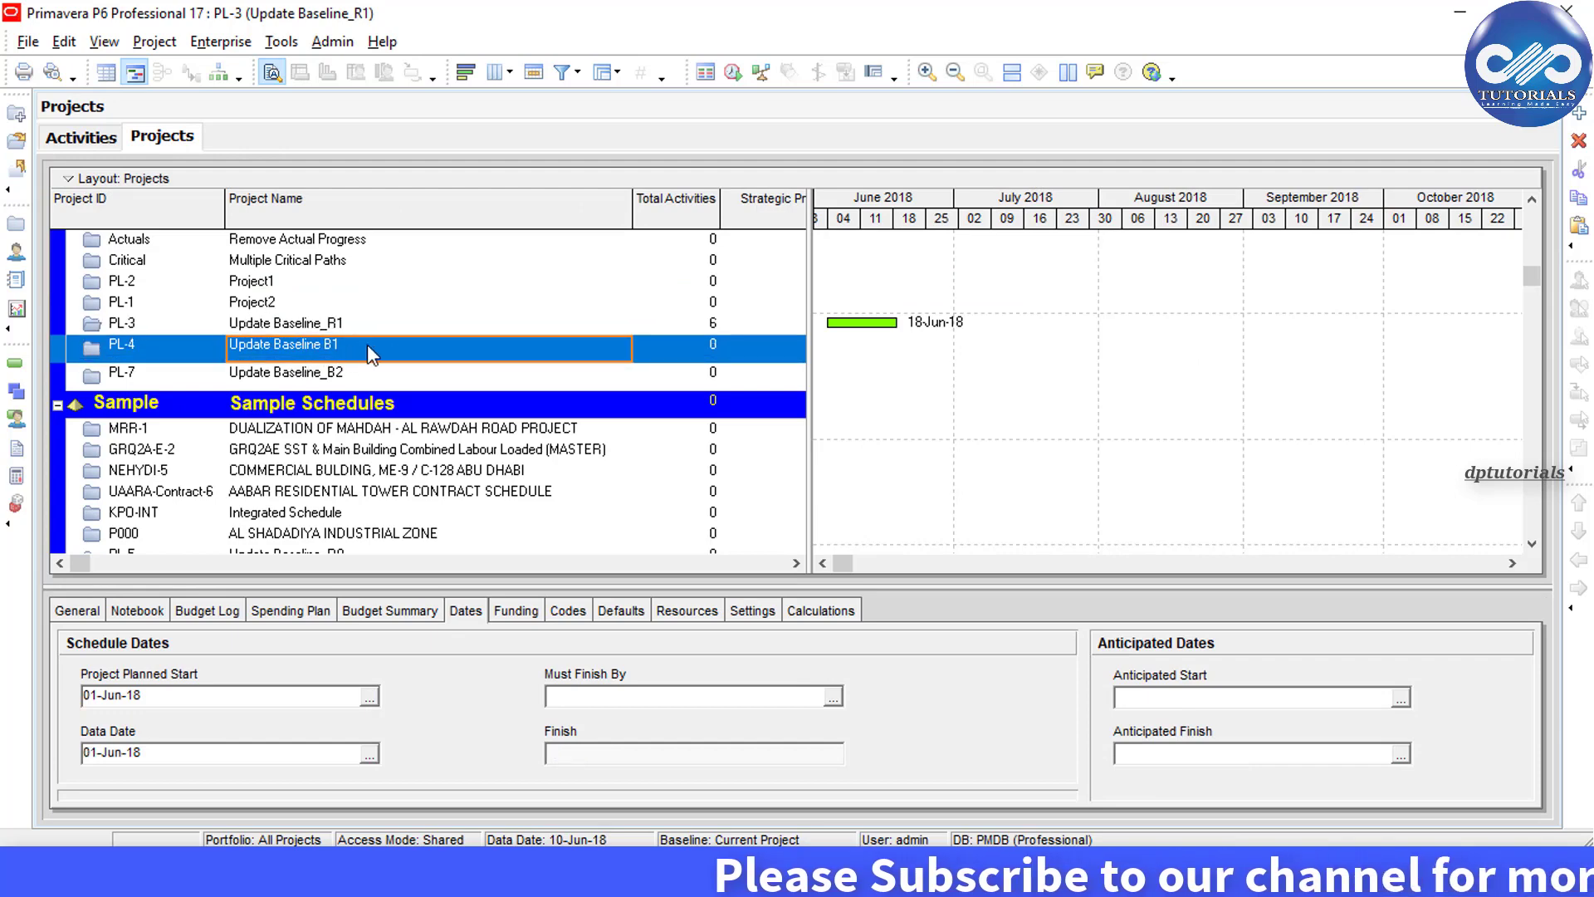
right_click(345, 347)
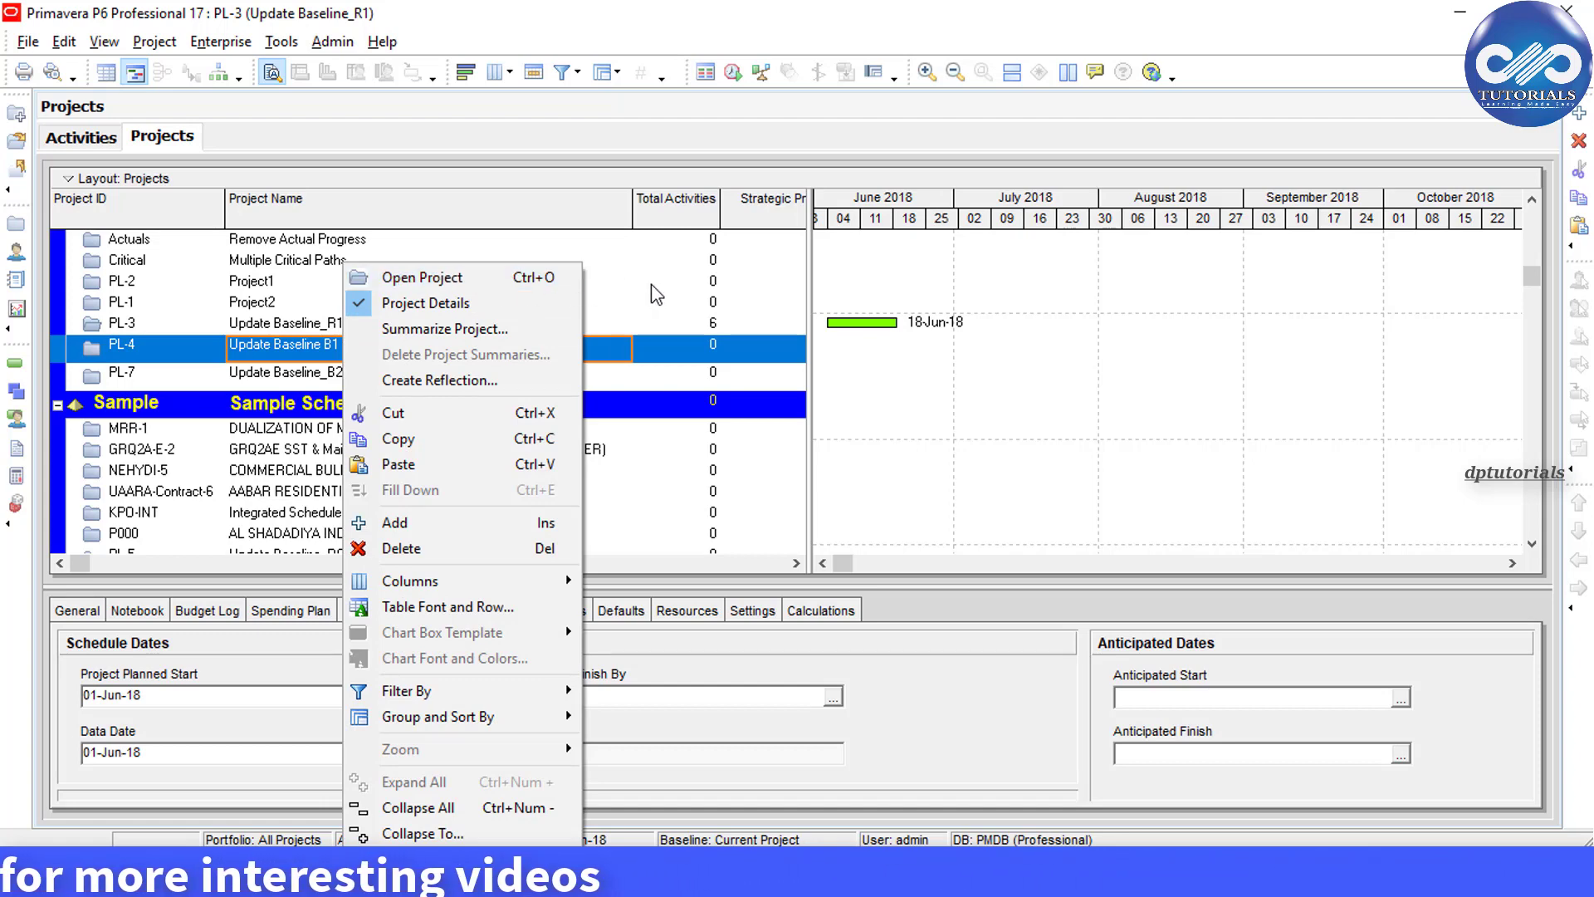
left_click(629, 287)
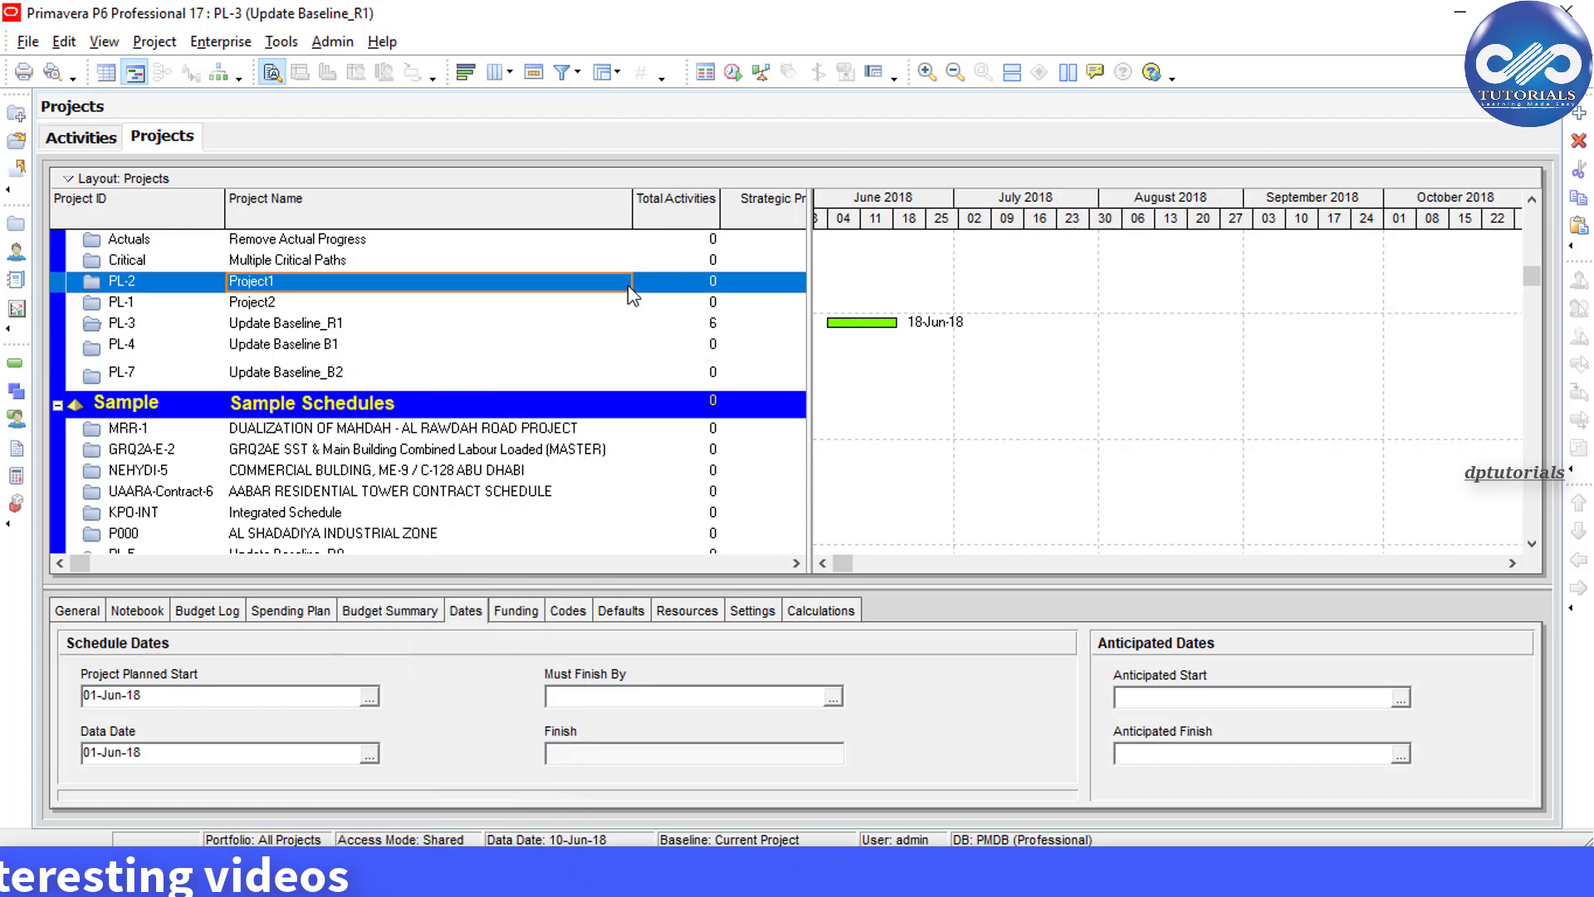
left_click(88, 140)
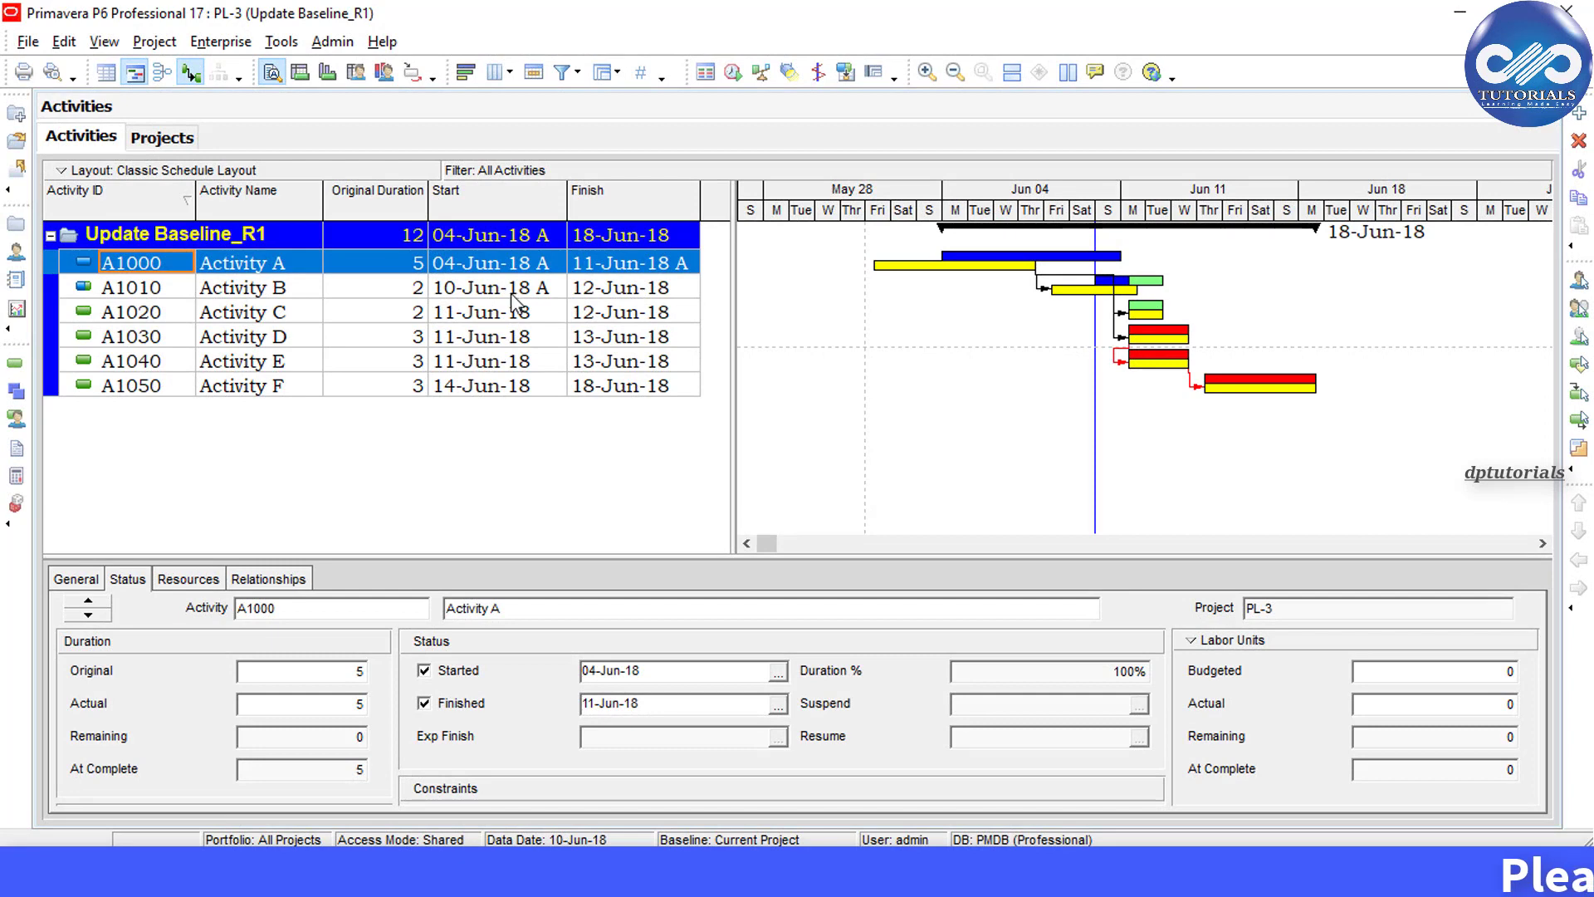
Step: Add a baseline to Update Baseline_R1 by converting the Update Baseline_B1 project
left_click(157, 41)
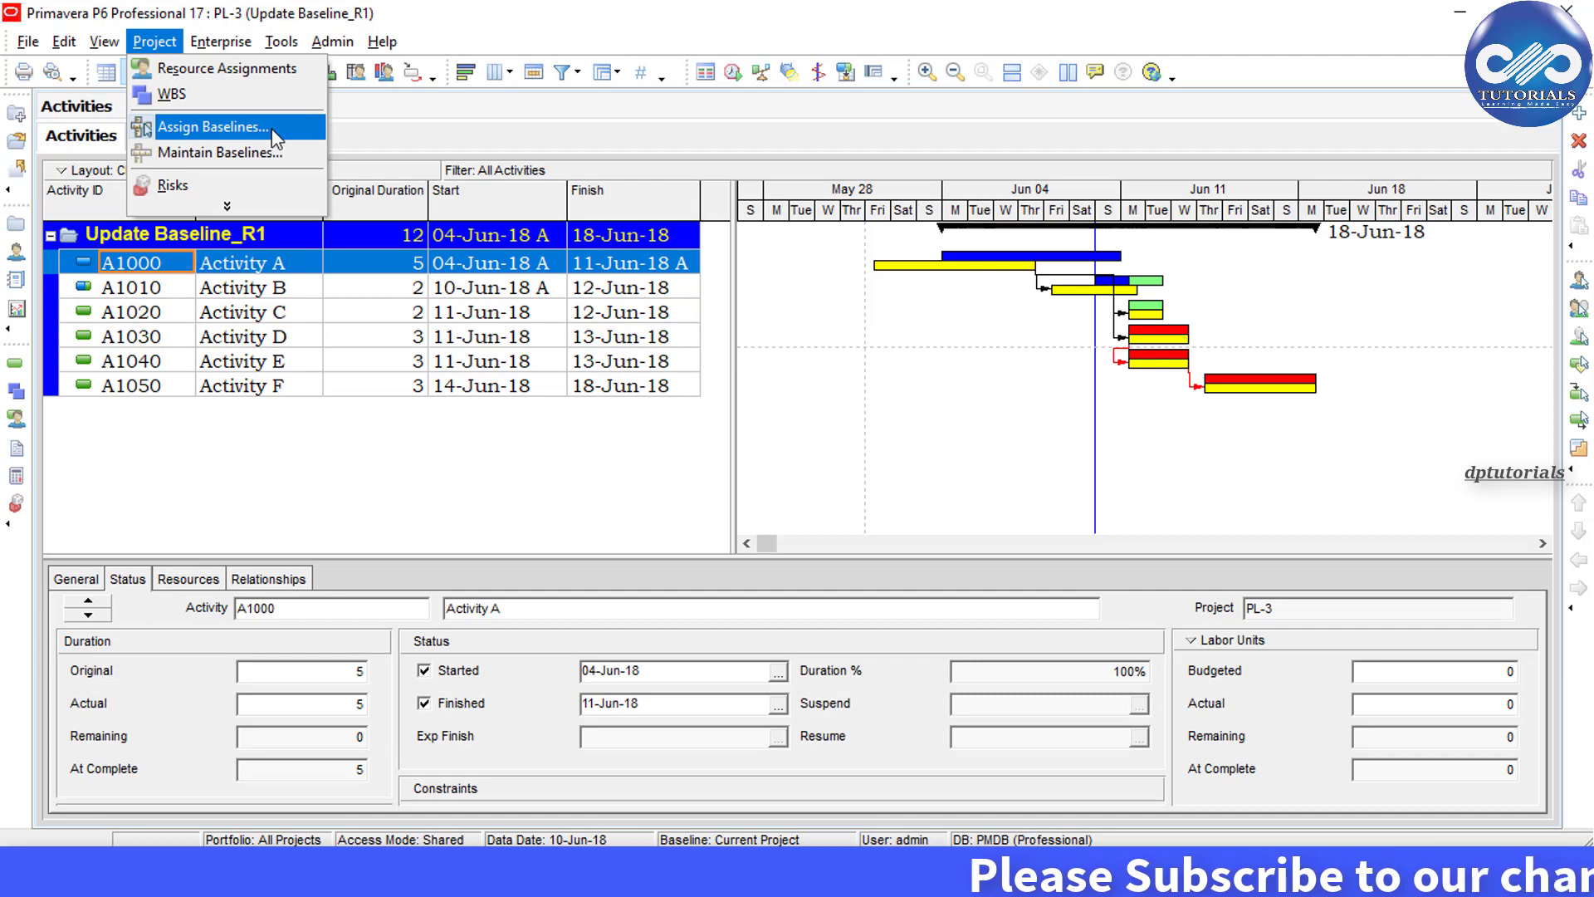
left_click(301, 153)
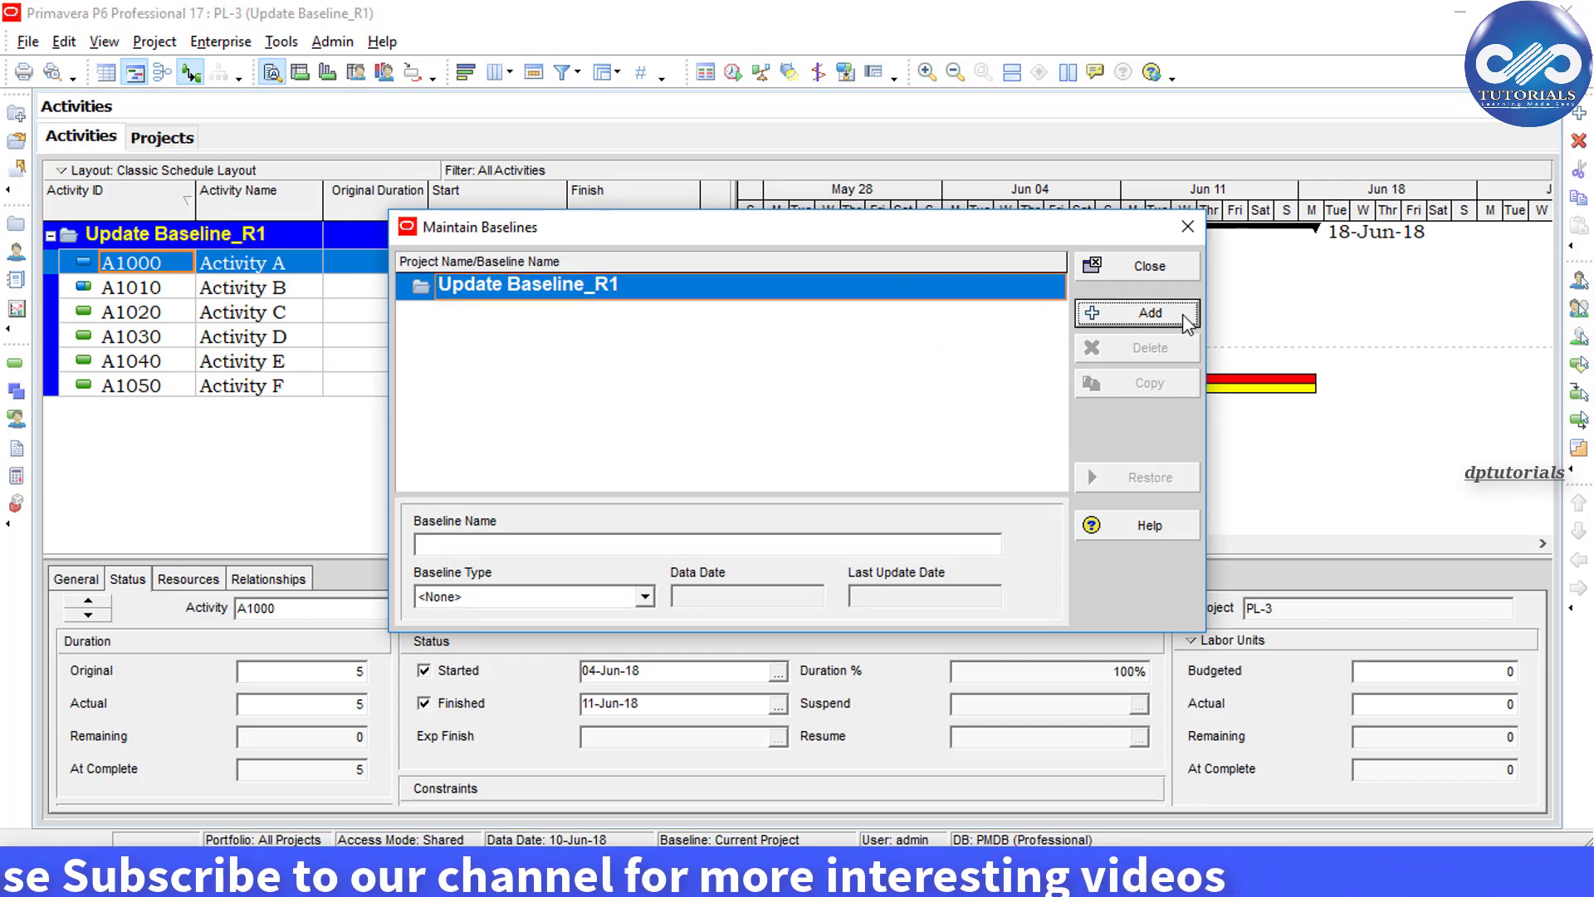
left_click(1183, 314)
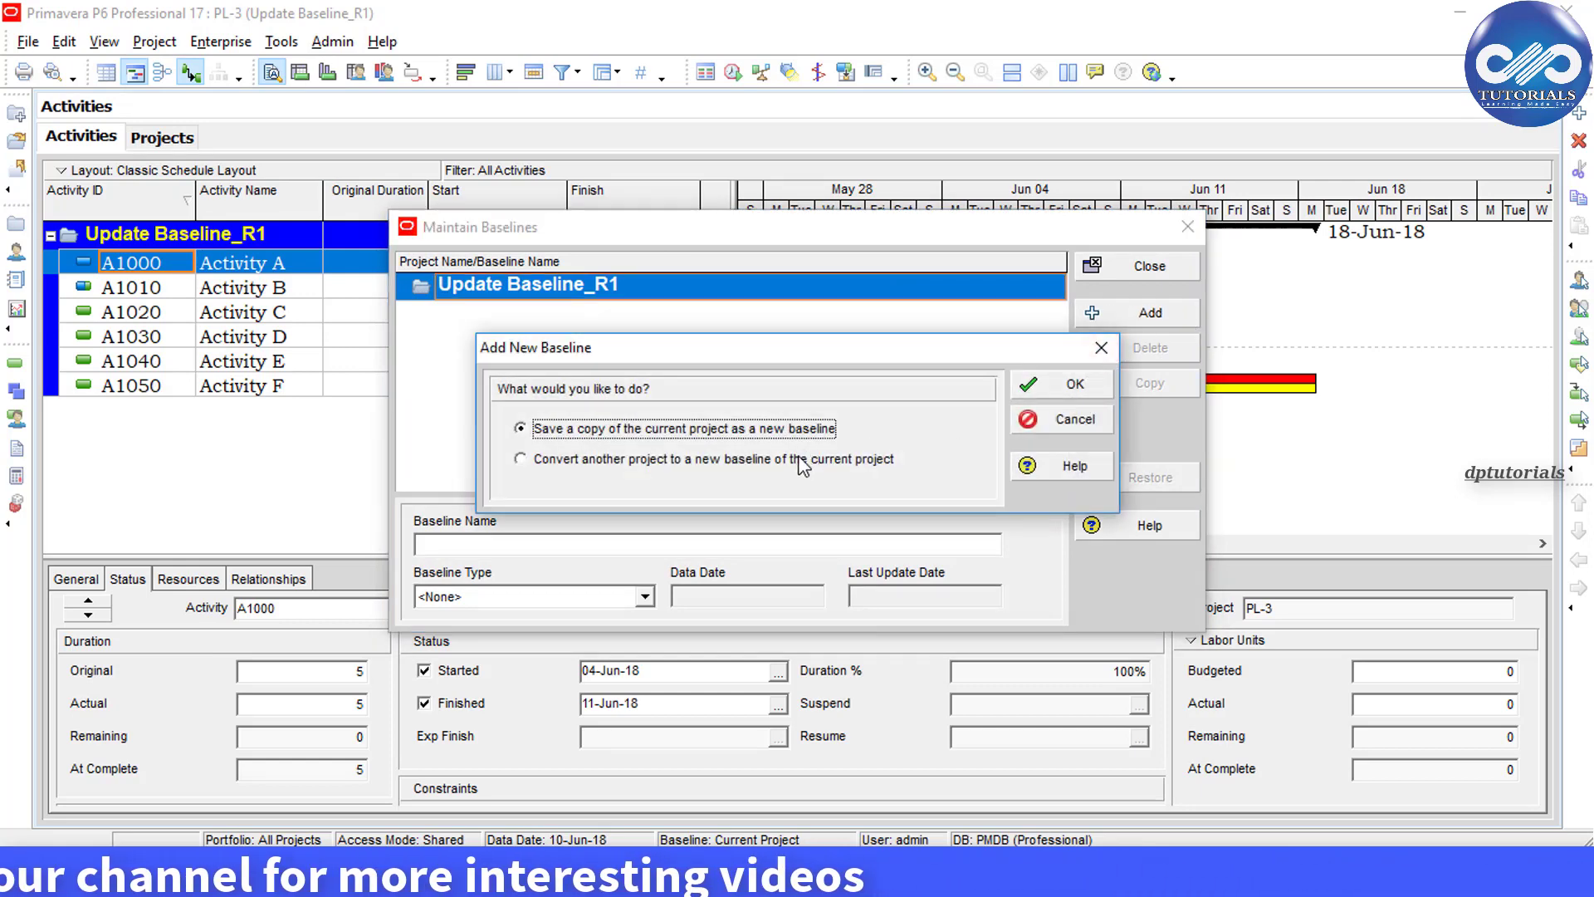
left_click(800, 461)
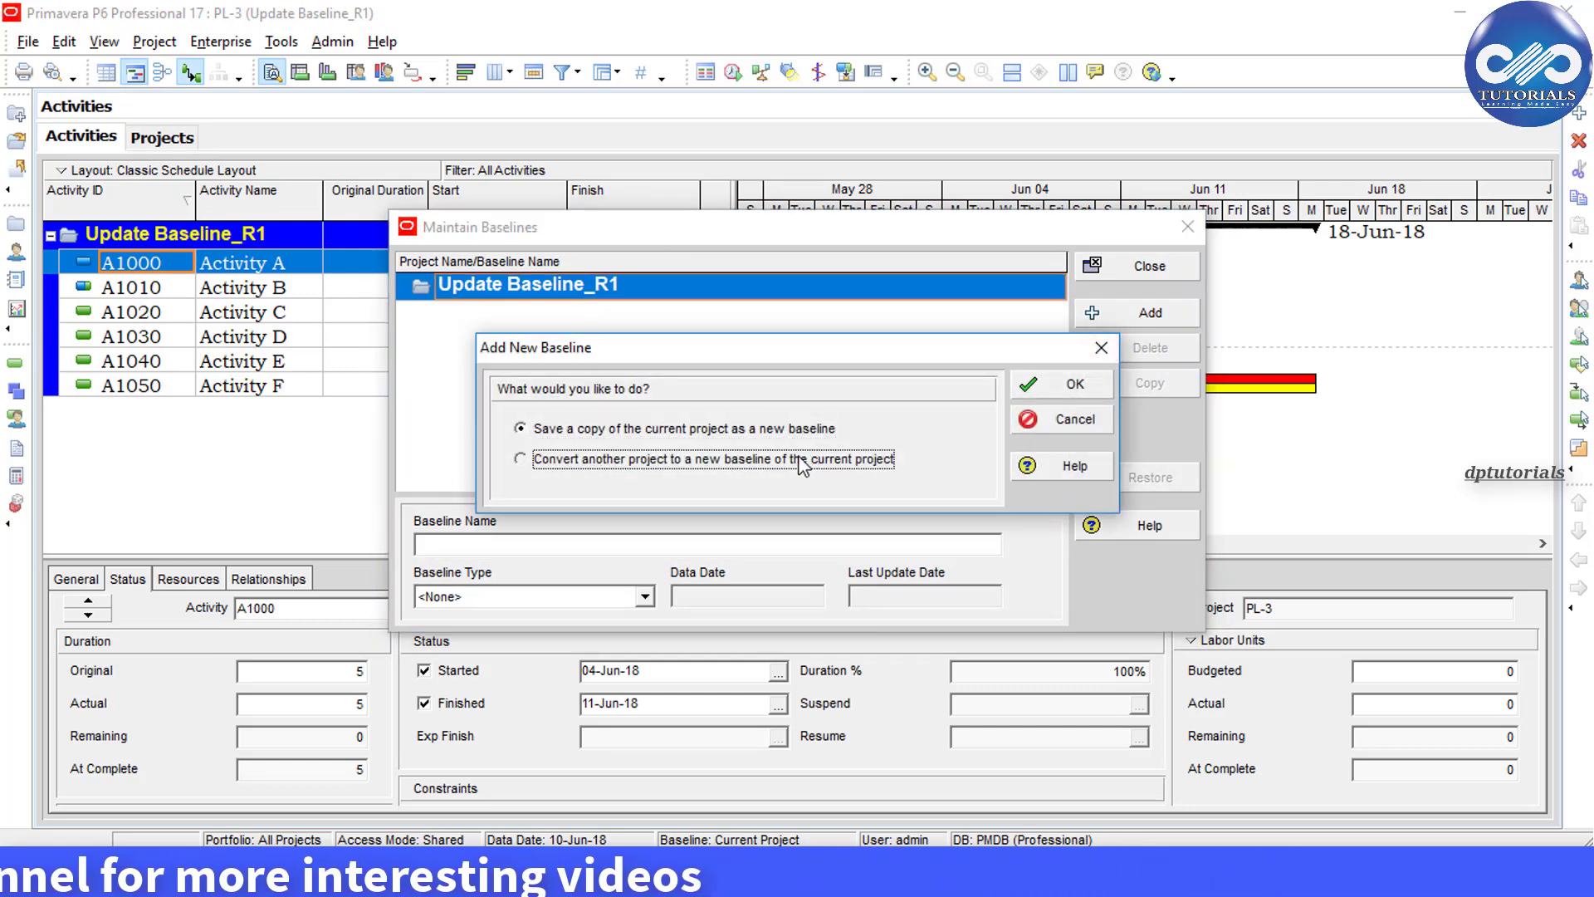
left_click(1071, 384)
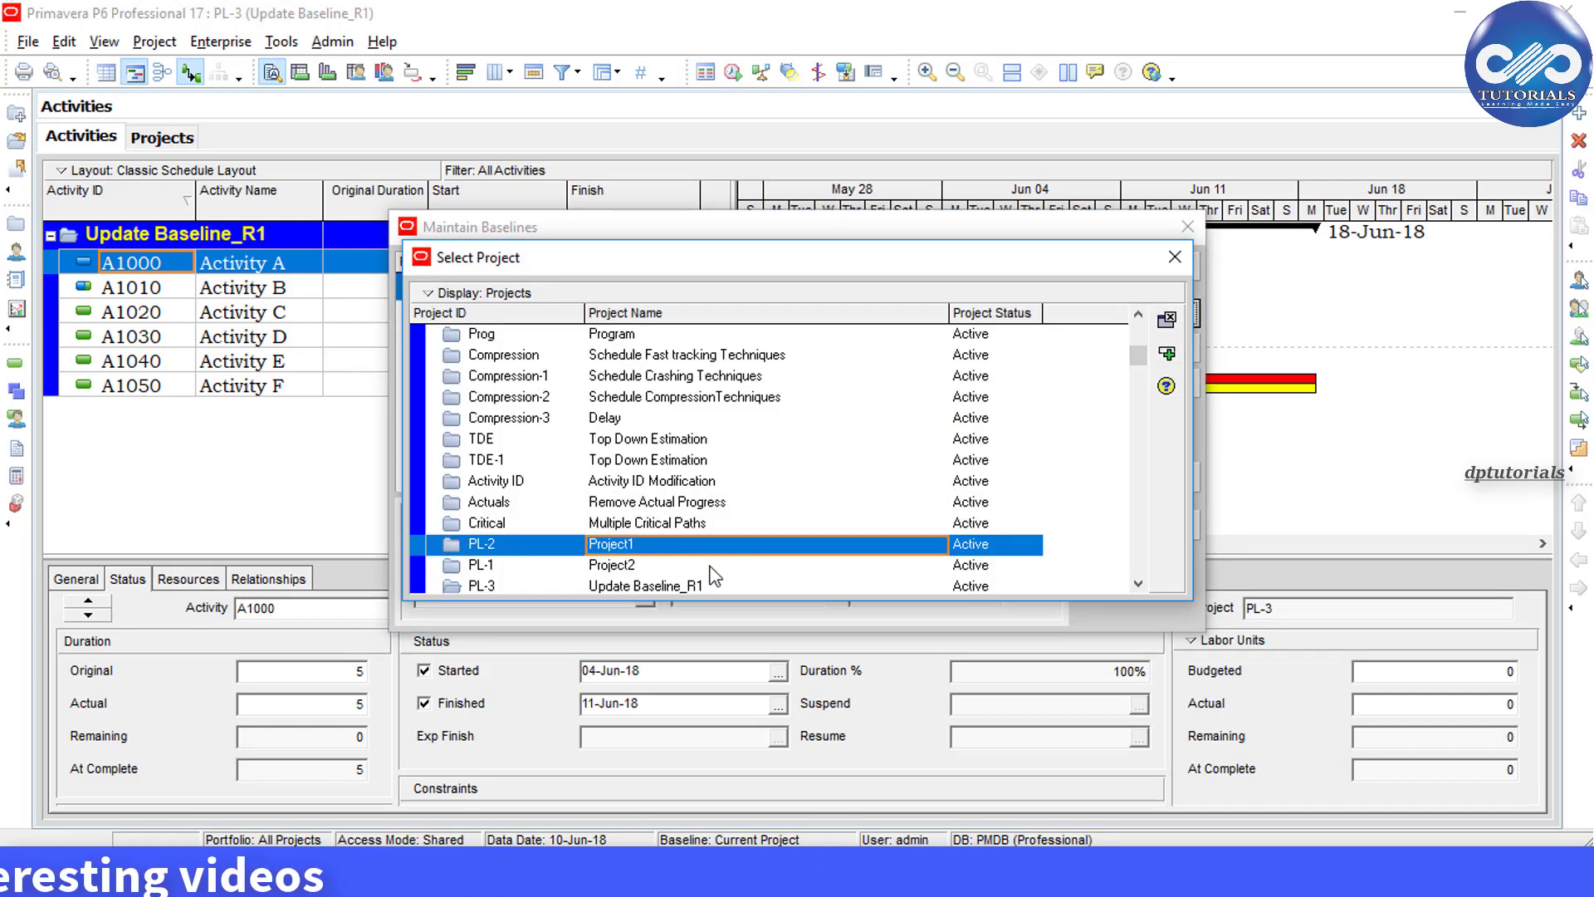
scroll(721, 563, "down", 2)
scroll(719, 561, "down", 2)
double_click(640, 335)
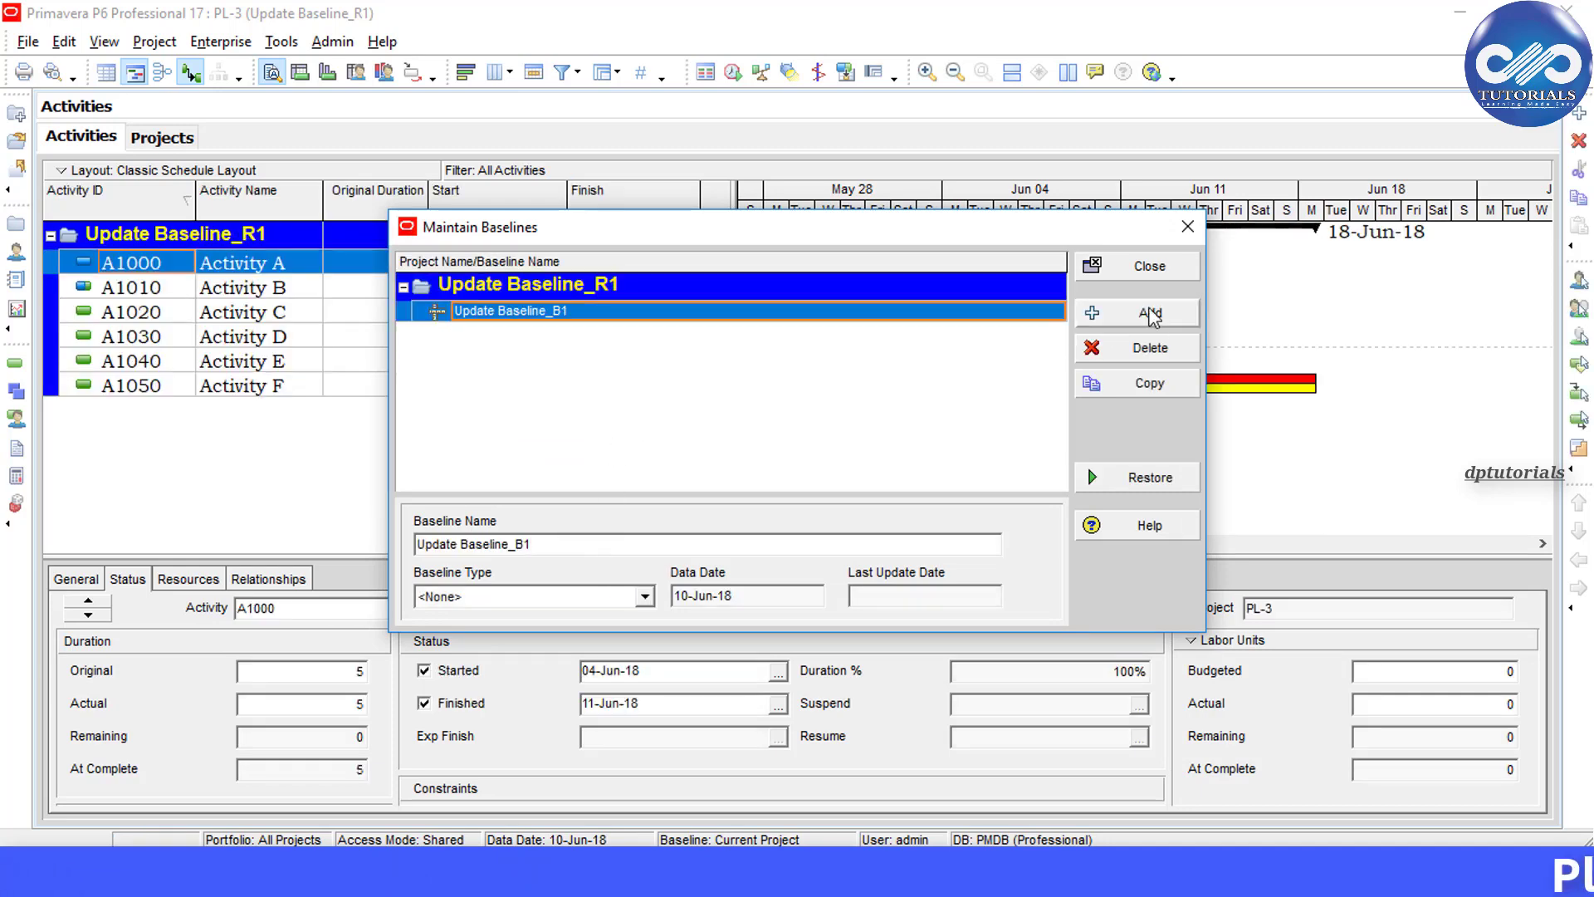
left_click(1151, 267)
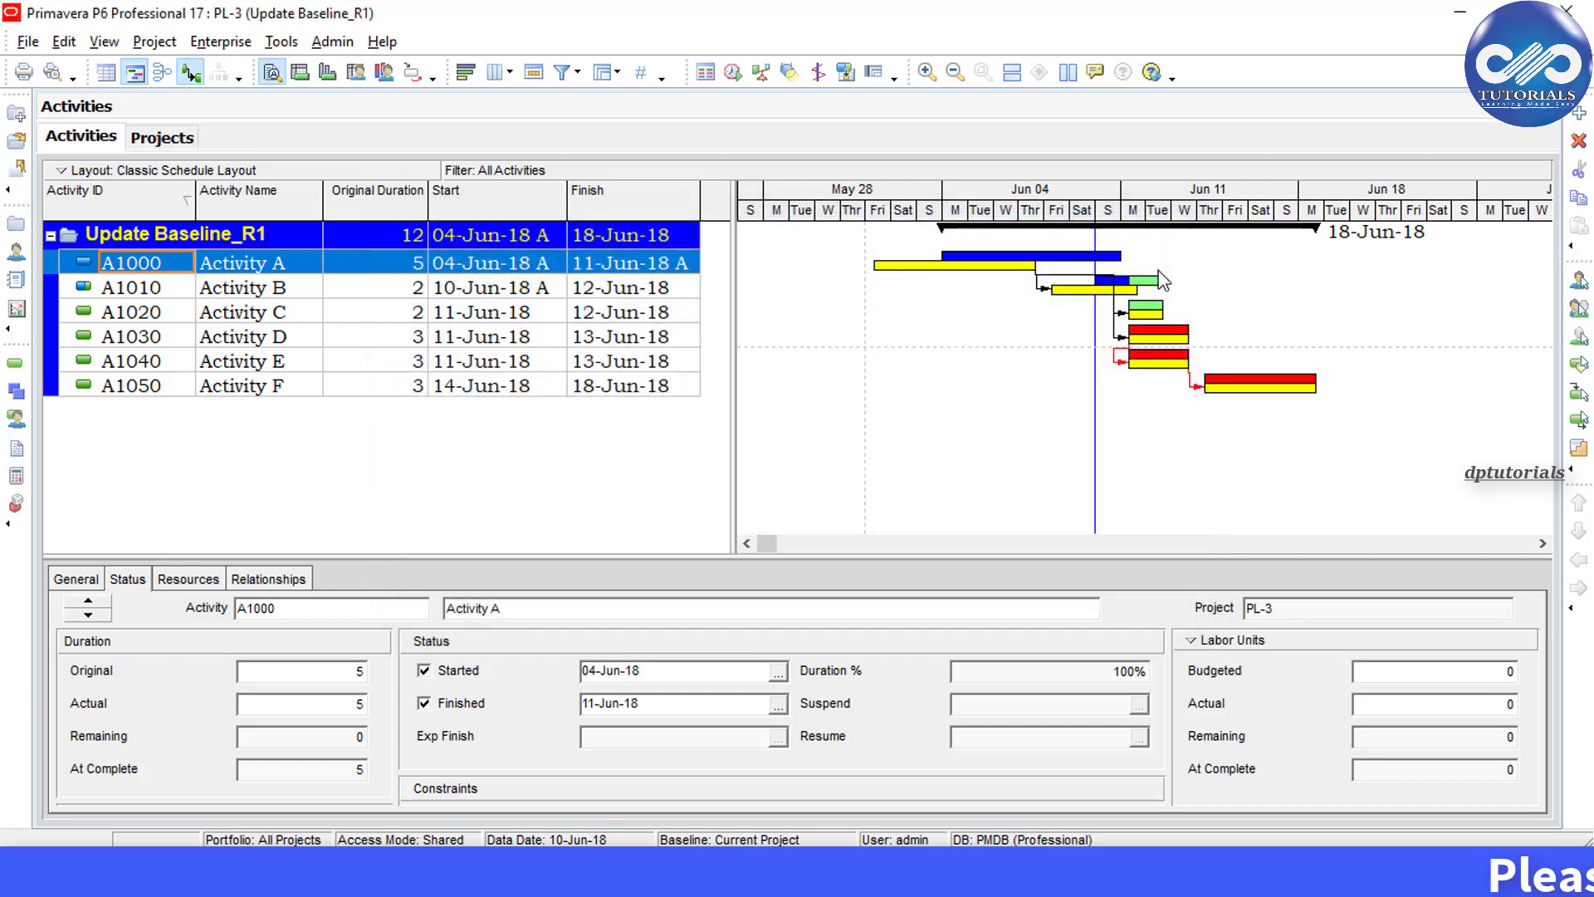
Step: Assign Update Baseline_B1 as PL-3's project baseline in Assign Baselines
left_click(166, 43)
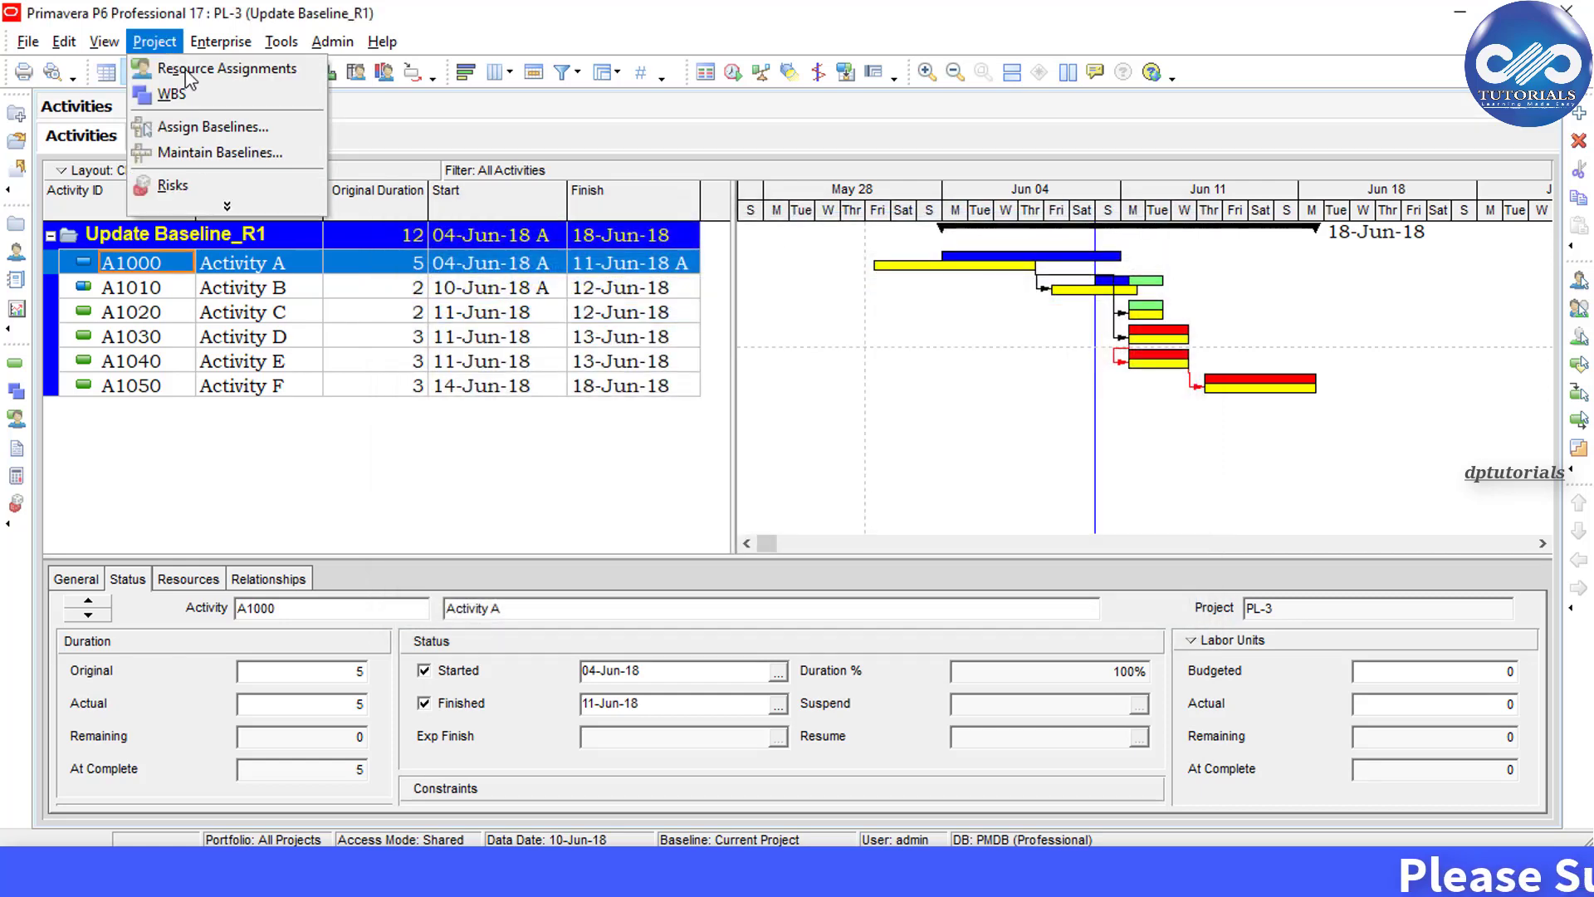
left_click(214, 133)
left_click(609, 365)
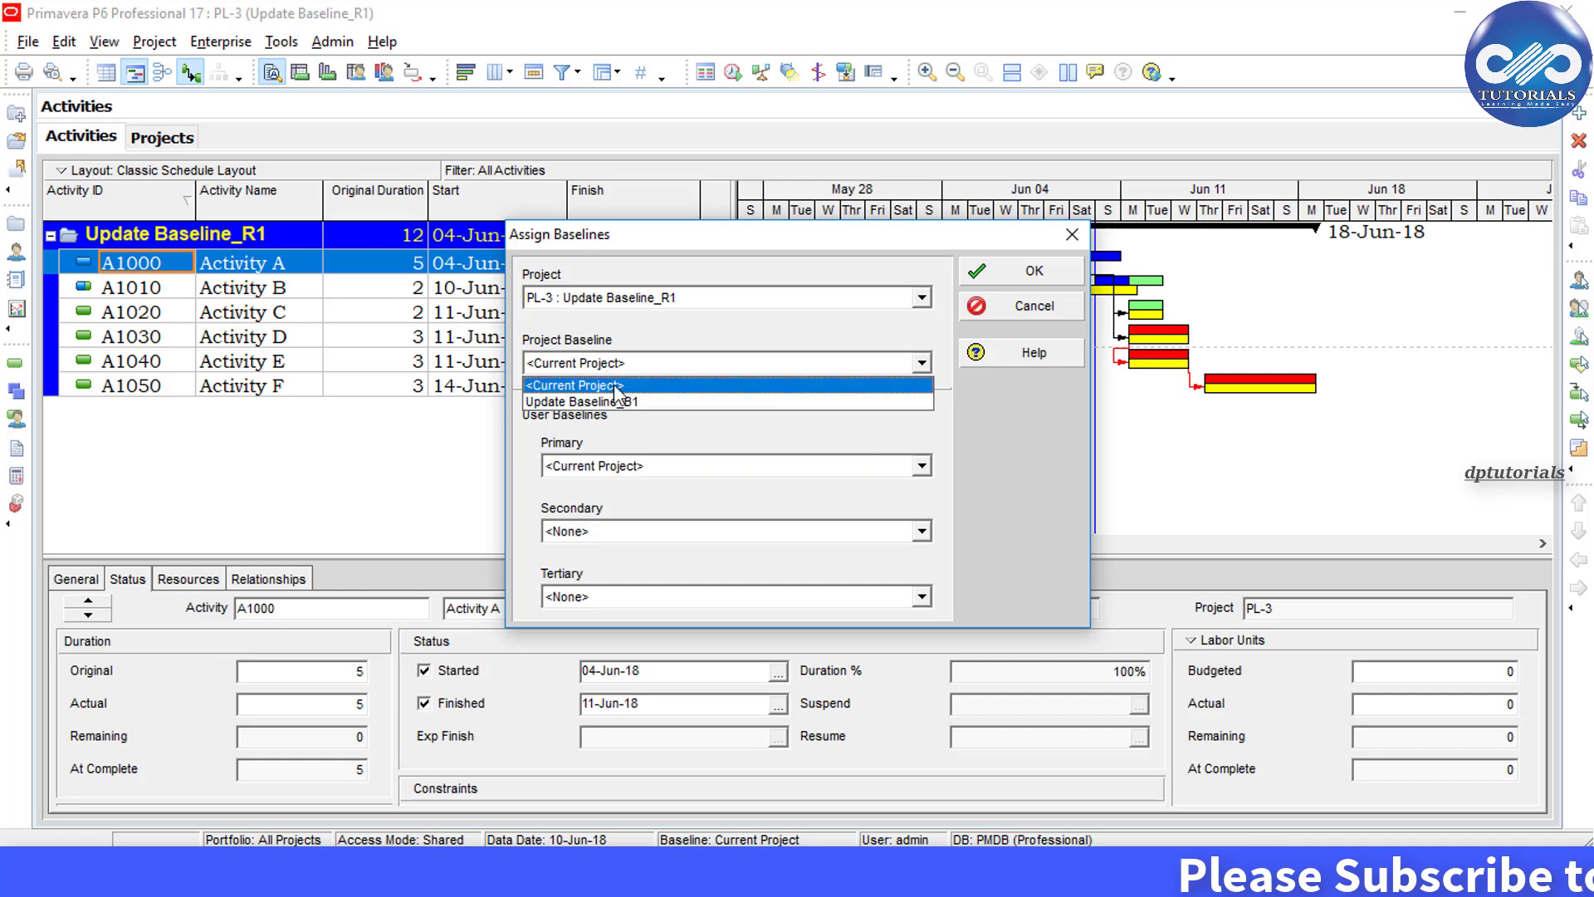
left_click(616, 397)
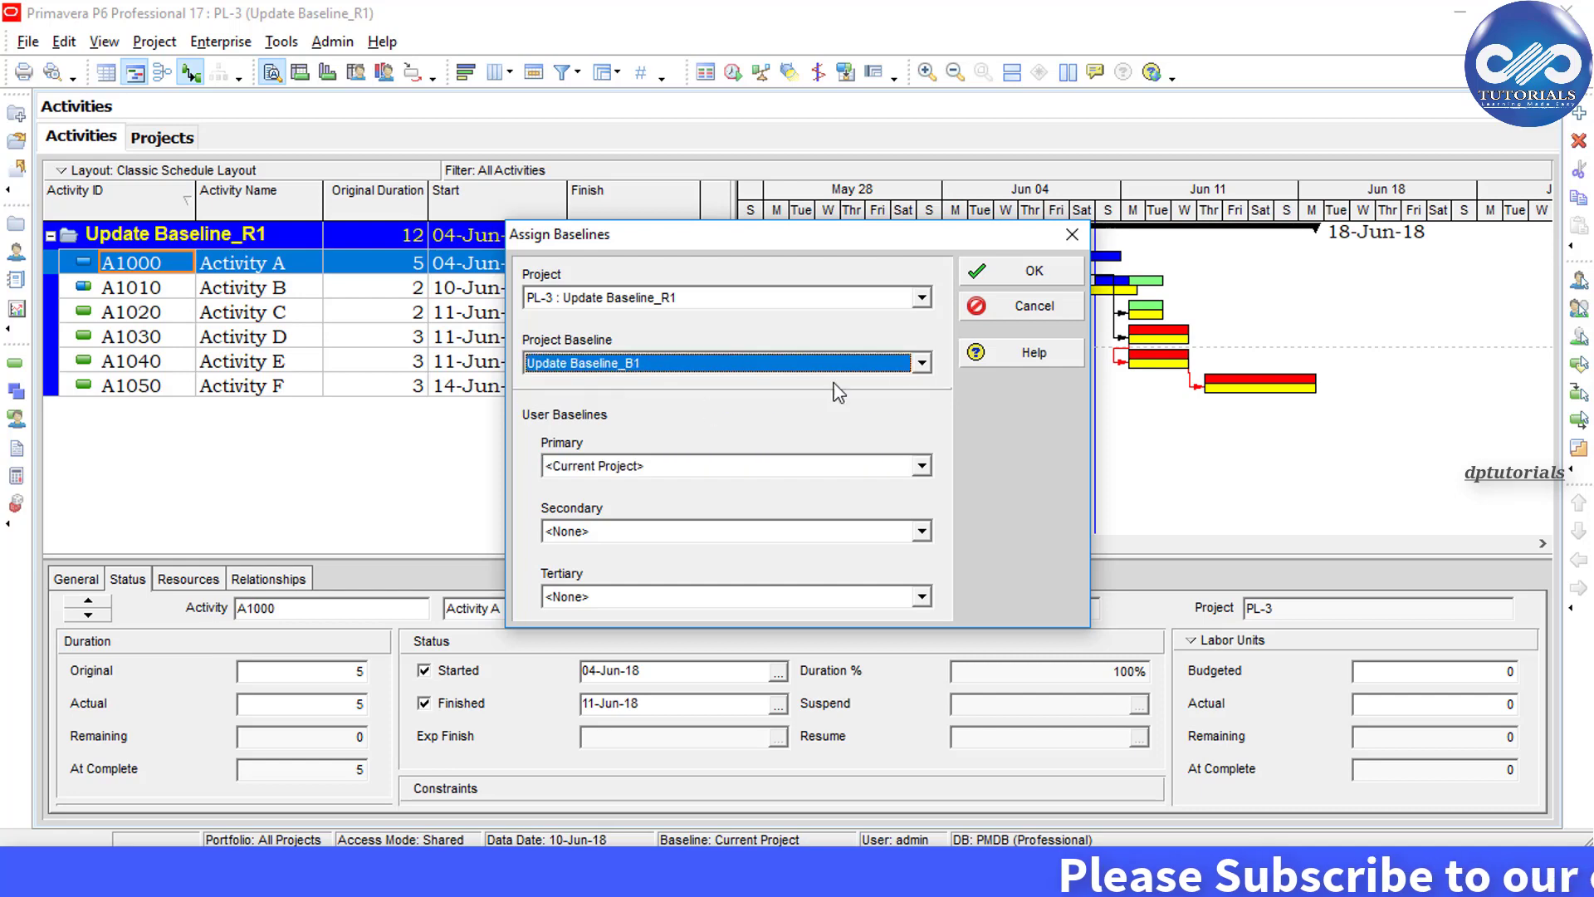
left_click(1018, 277)
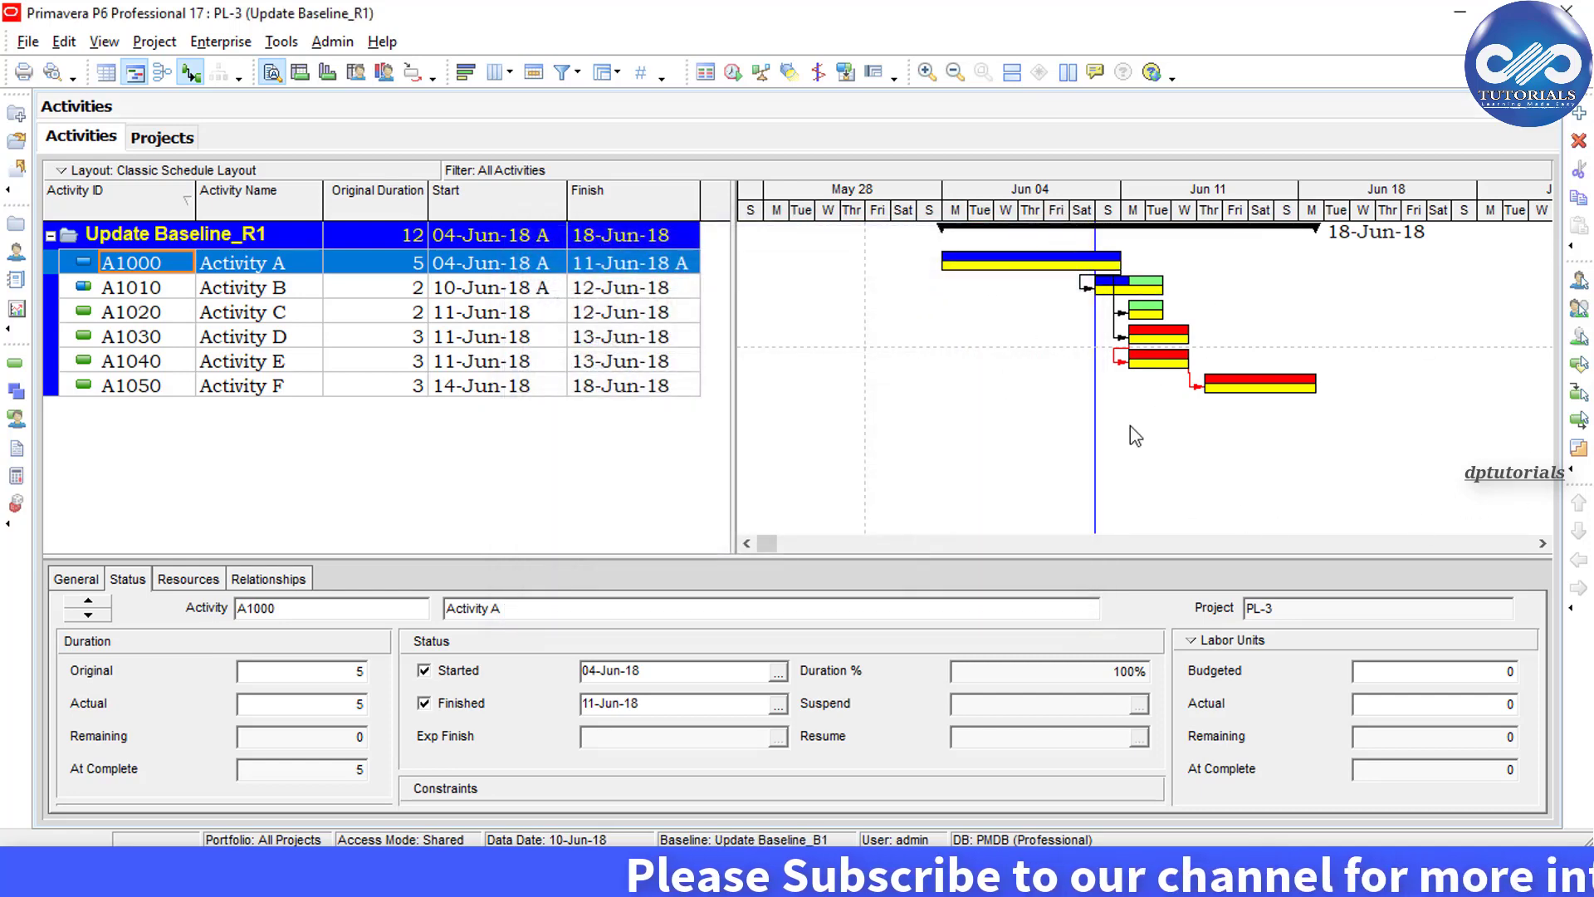